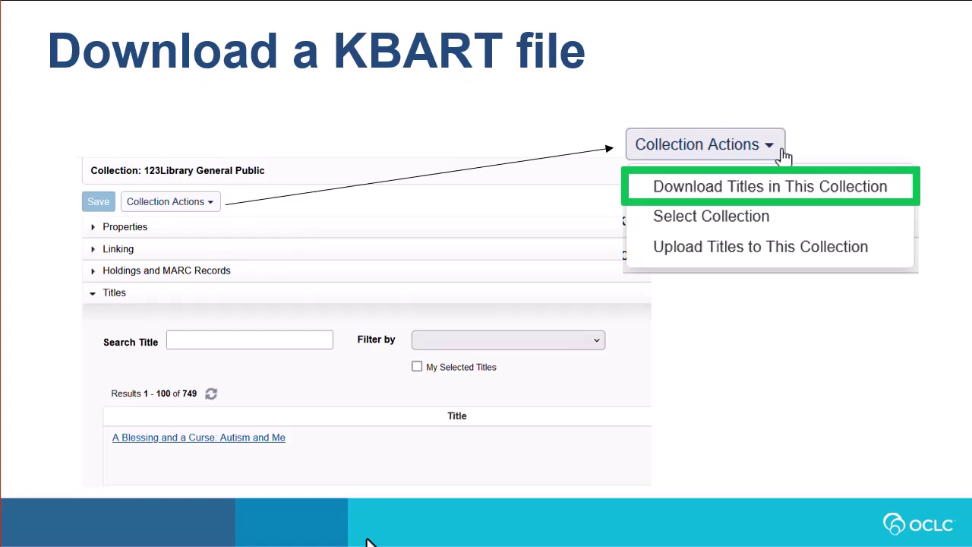
Step past the slides marking the title_id column in KBART and MDT Titles to 'Create the VLOOKUP formula'
key("Right")
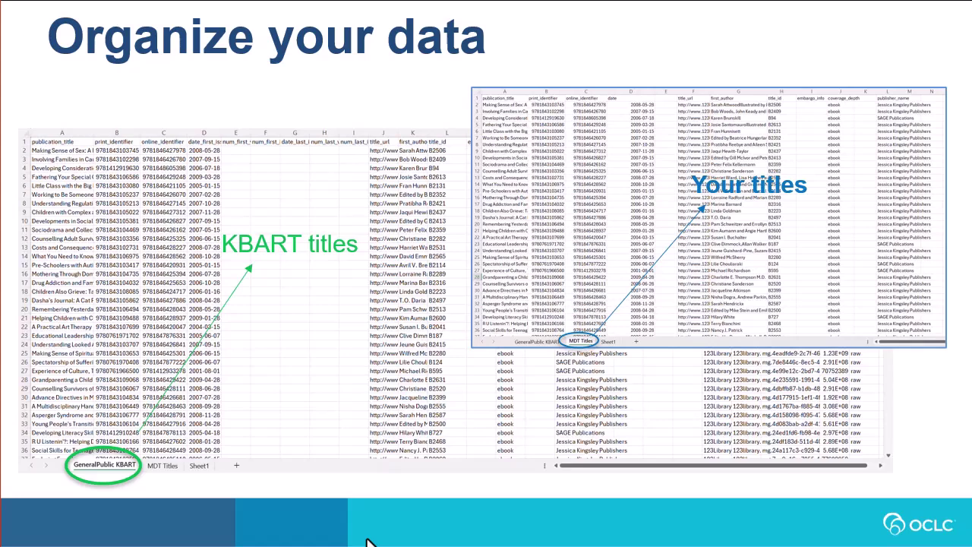
key("Right")
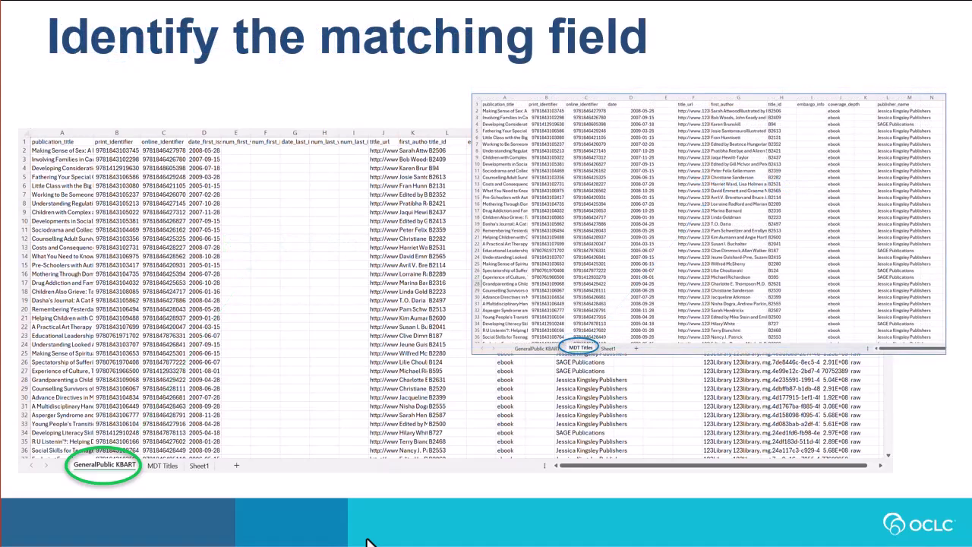
key("Right")
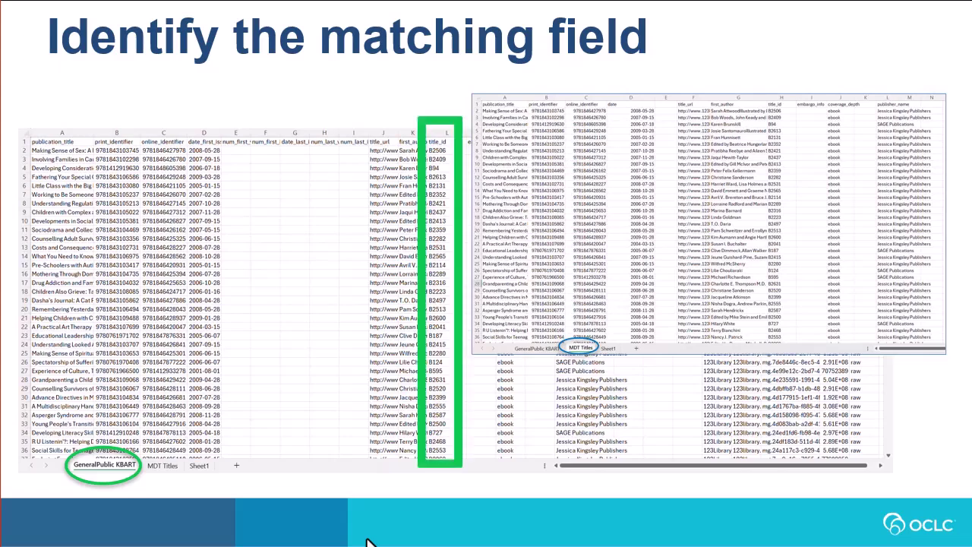
key("Right")
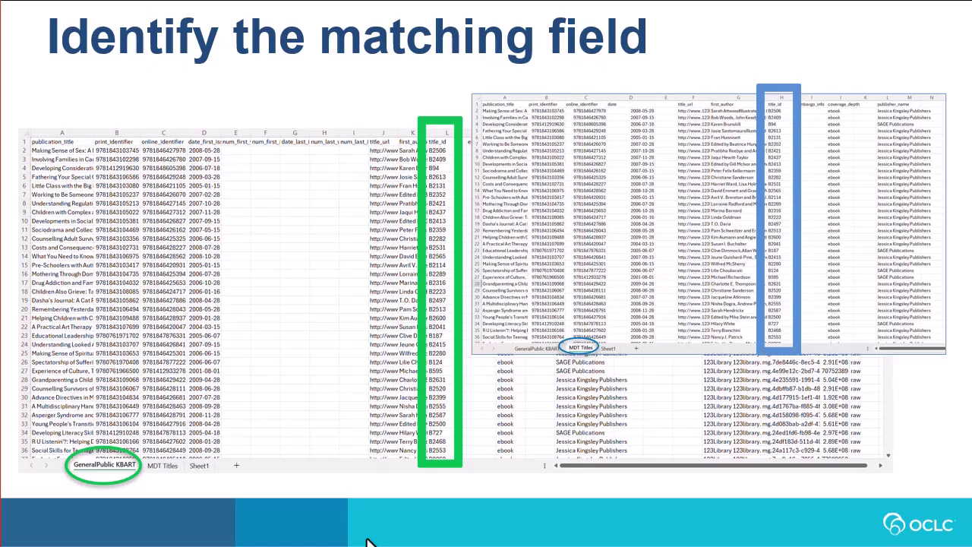
key("Right")
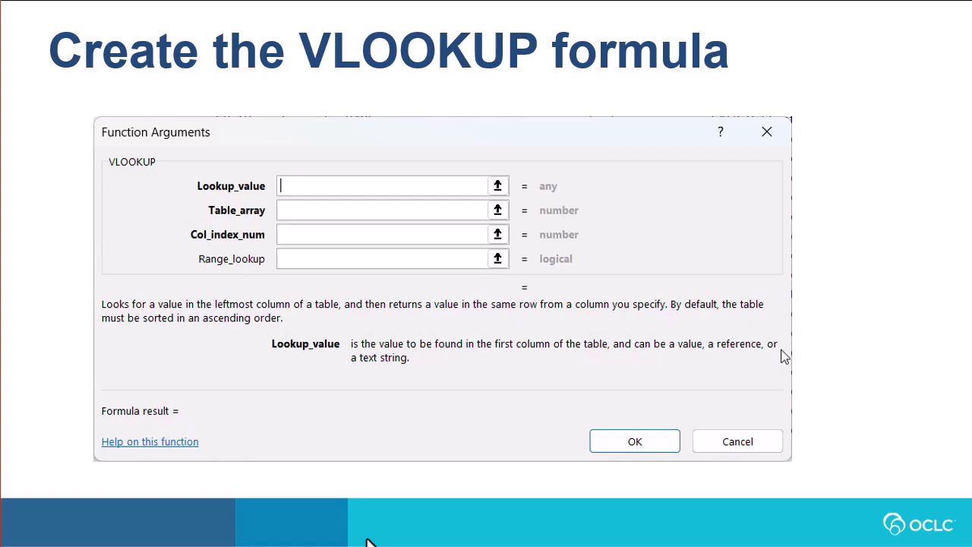
Advance to the 'Upload a KBART file' slide
key("Right")
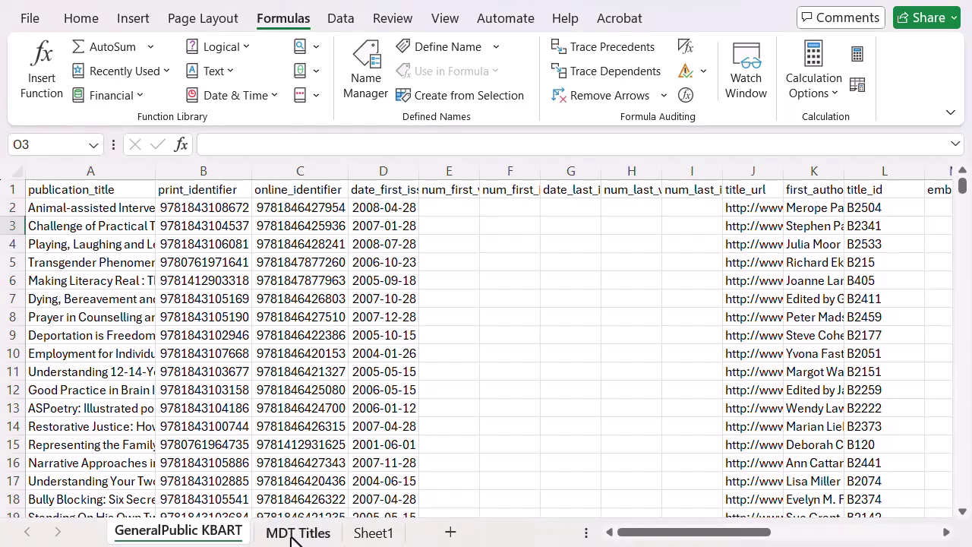
Show the MDT Titles worksheet with its title_id values in column H
left_click(296, 534)
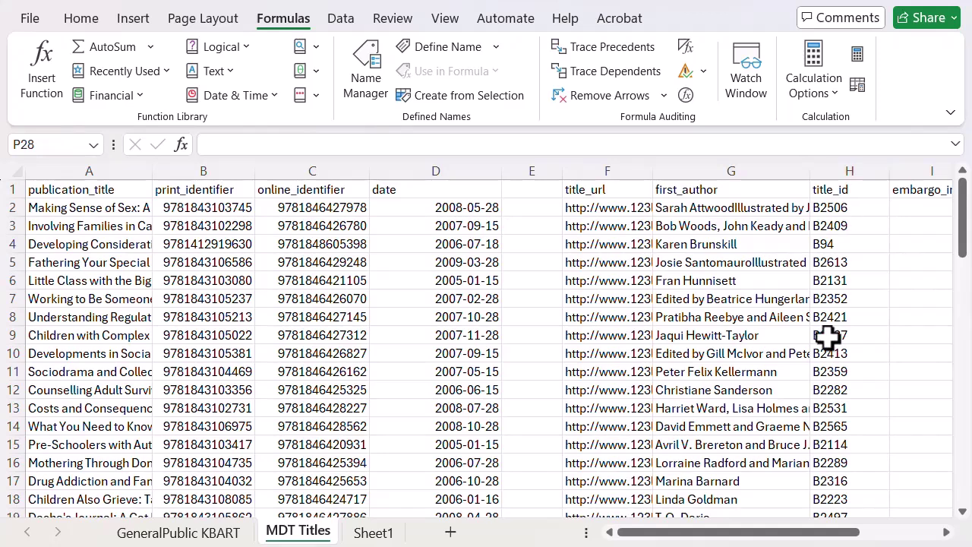
Insert an empty column I between title_id and embargo_info on MDT Titles
left_click_drag(802, 534, 824, 533)
left_click(809, 167)
left_click(828, 182)
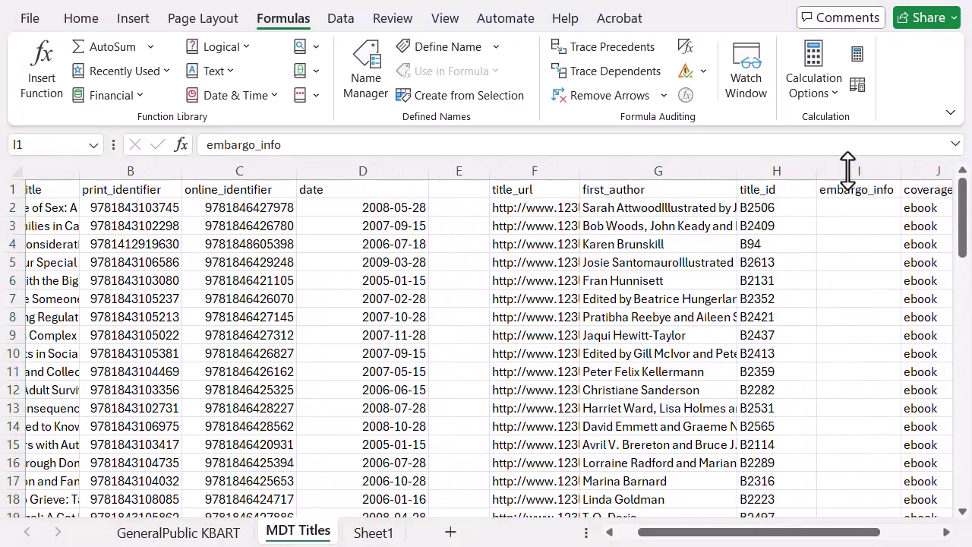
left_click(846, 167)
right_click(845, 164)
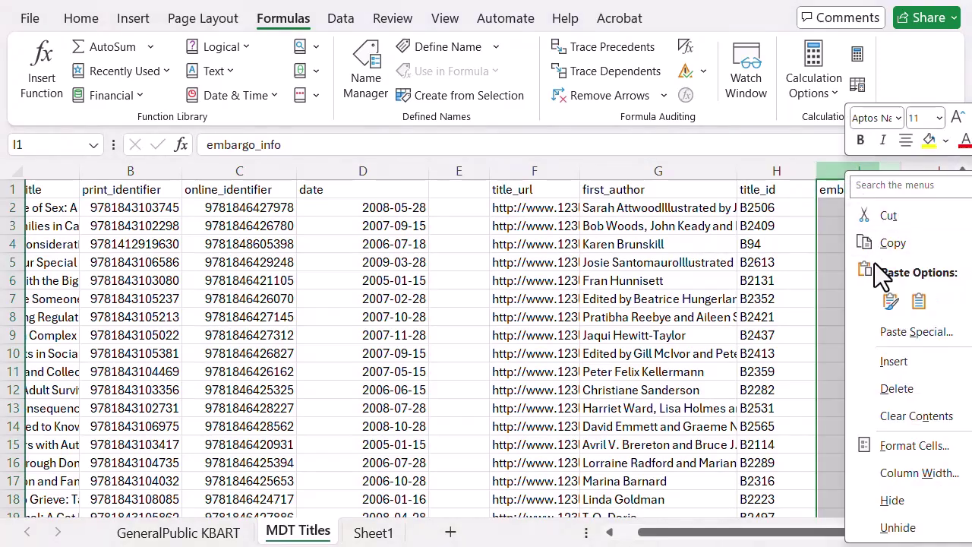
left_click(906, 359)
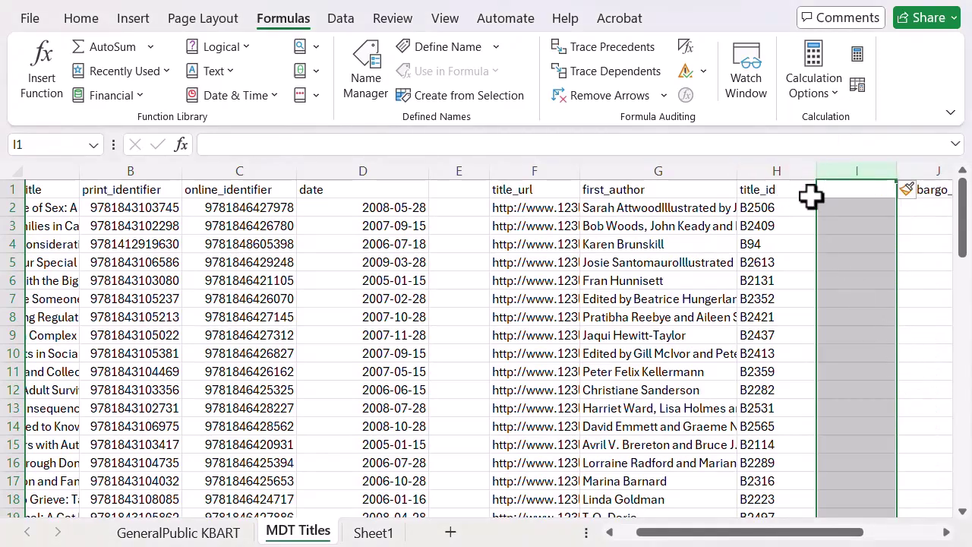
Fill the new column I with 'x' from I2 down to row 71
left_click(851, 209)
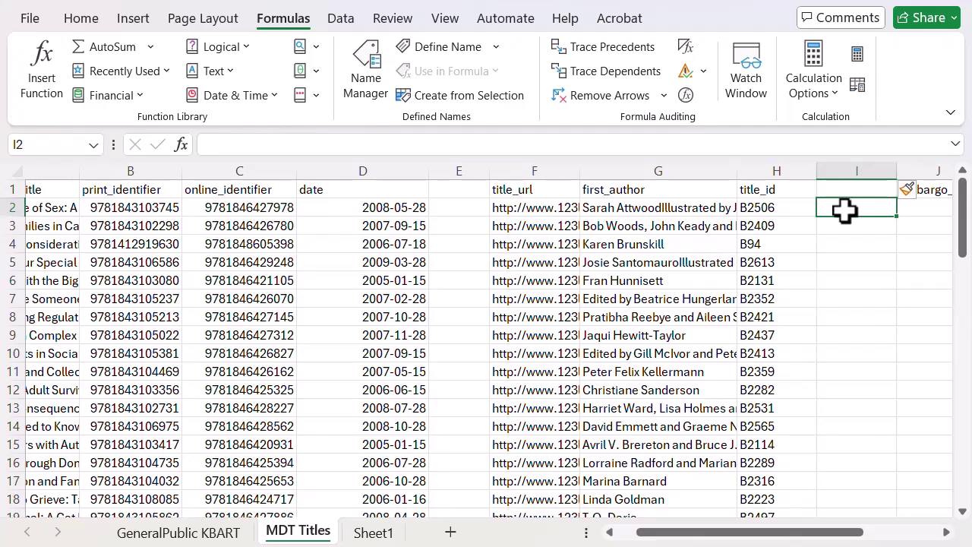
type("x")
left_click_drag(896, 216, 873, 414)
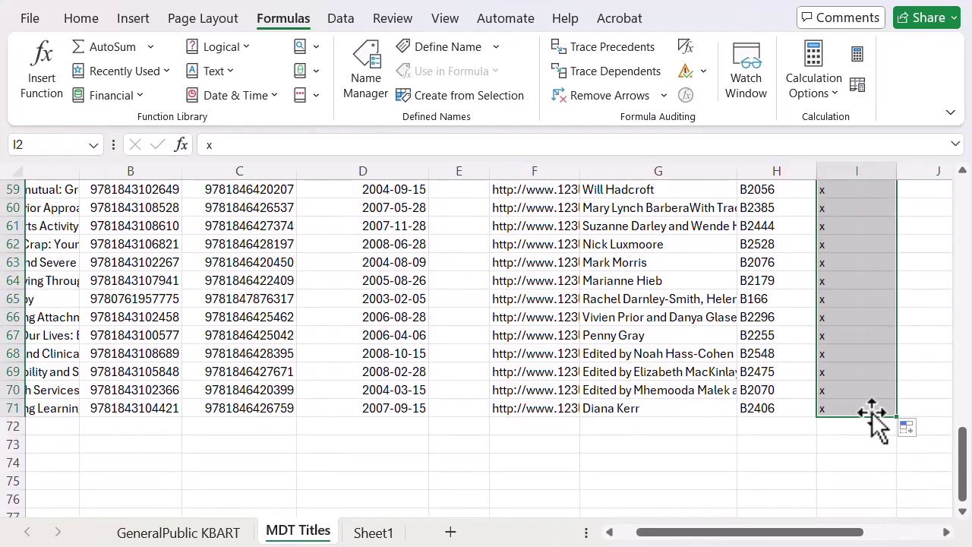
On GeneralPublic KBART, insert an empty column M before embargo_info and select M2
key("Down")
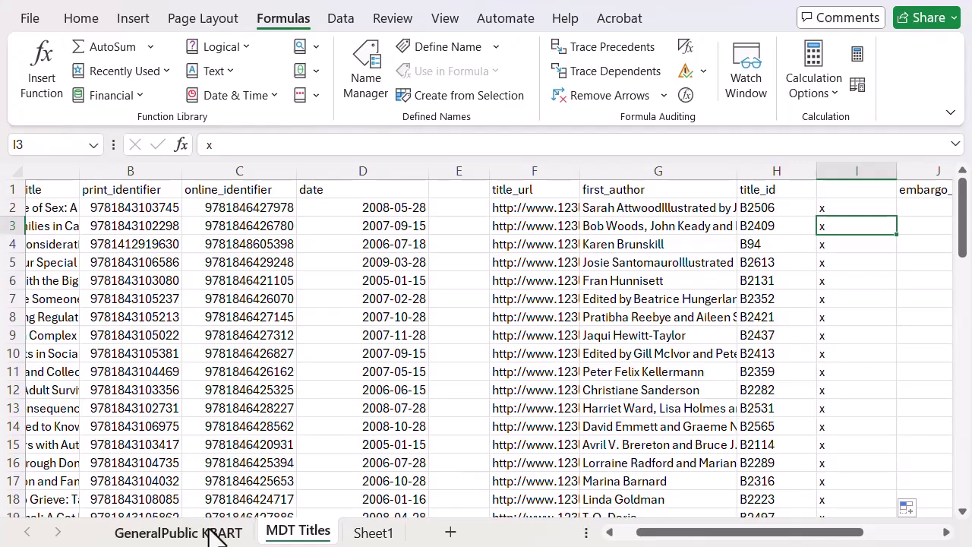
left_click(178, 533)
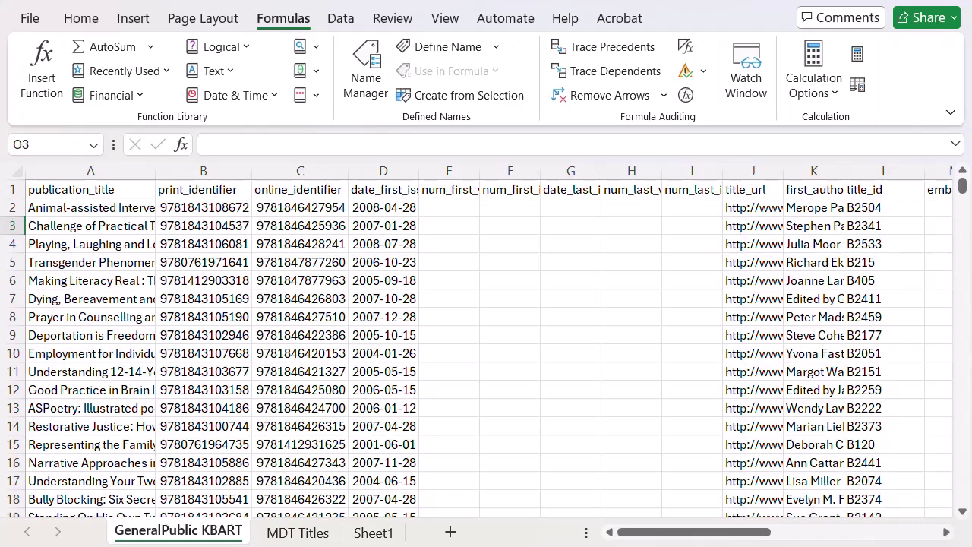
left_click_drag(763, 536, 805, 536)
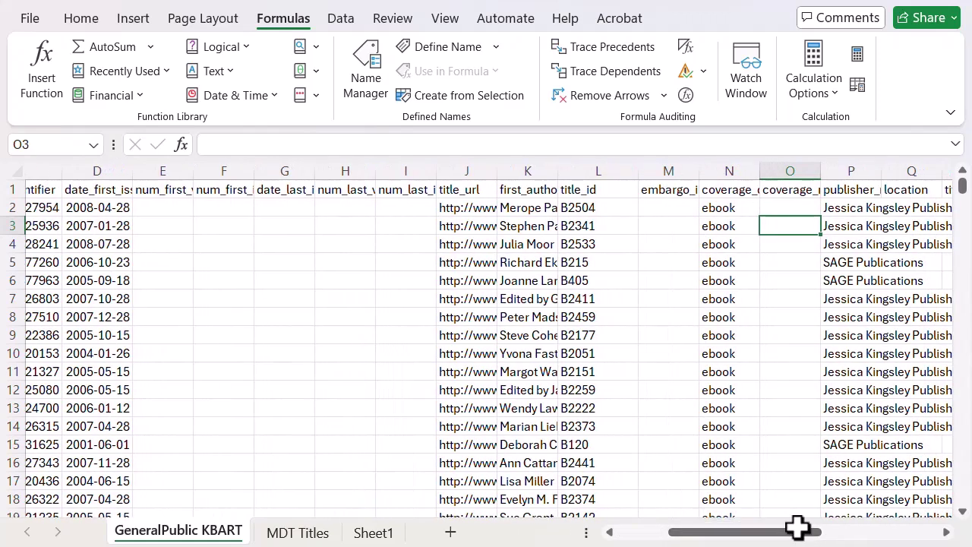
left_click(658, 172)
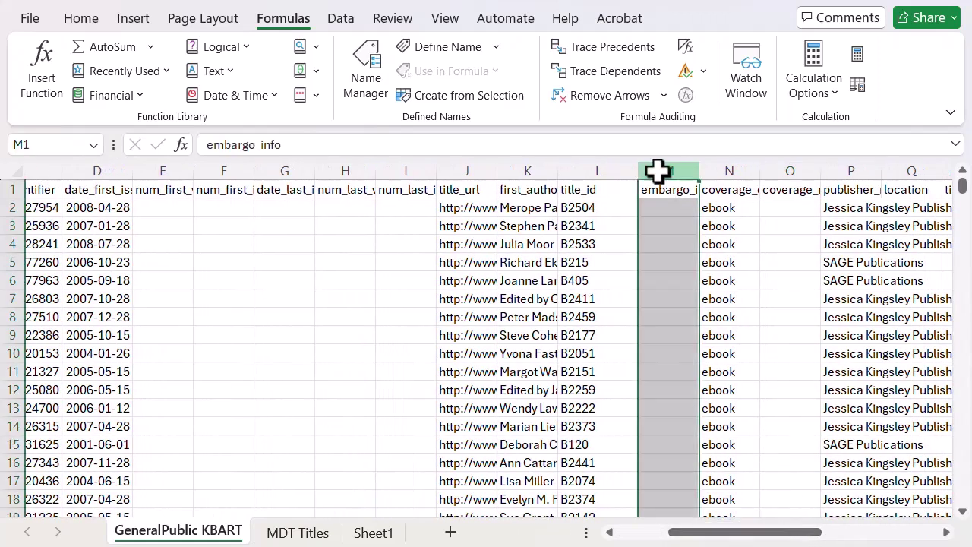
right_click(657, 172)
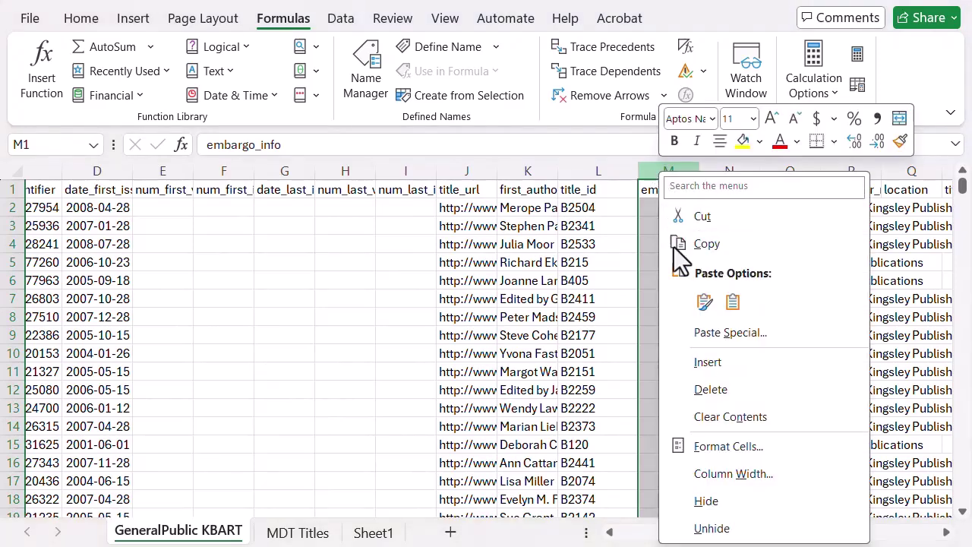
left_click(697, 356)
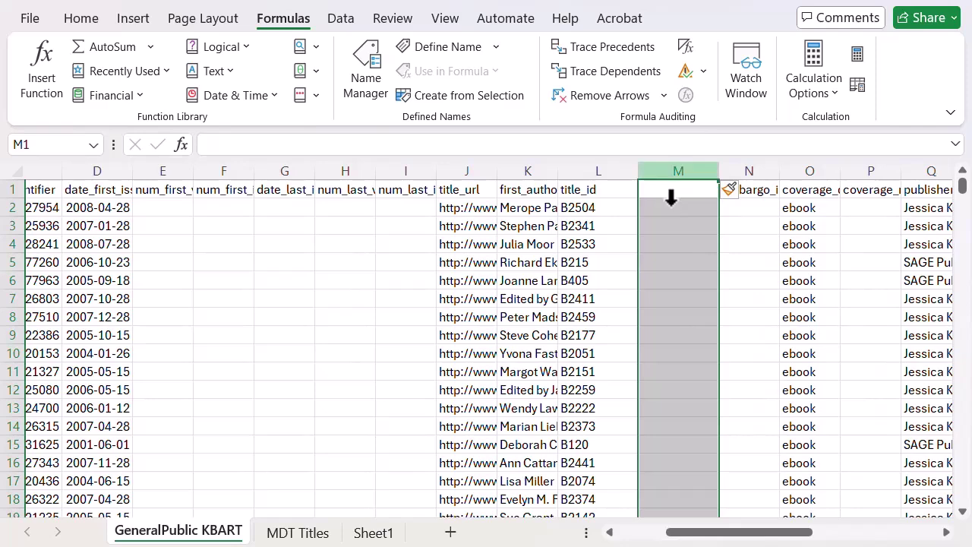
left_click(668, 211)
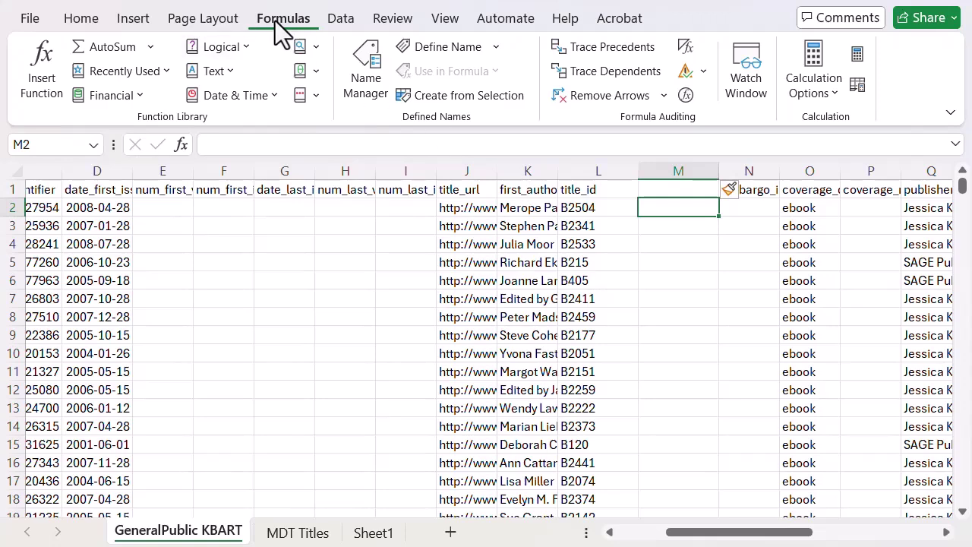
Insert a VLOOKUP function into cell M2 through Insert Function
left_click(41, 87)
left_click_drag(432, 236, 410, 196)
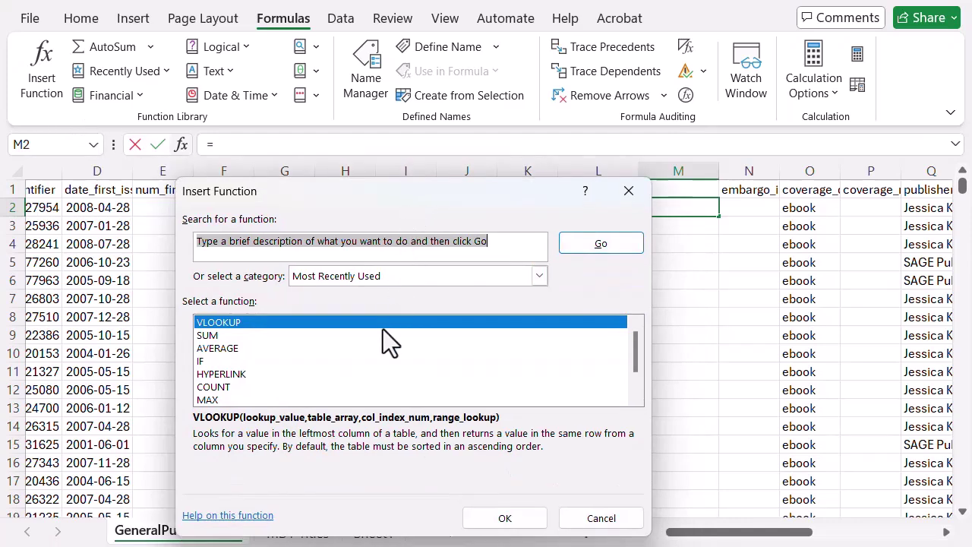
left_click(500, 522)
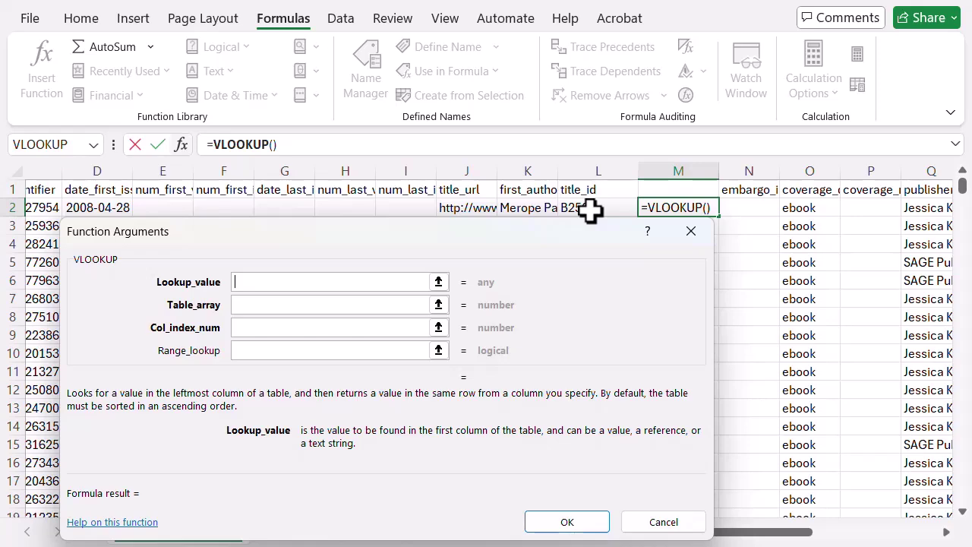
Set VLOOKUP's lookup value to L2 and its table array to 'MDT Titles'!H2:I71
left_click(591, 213)
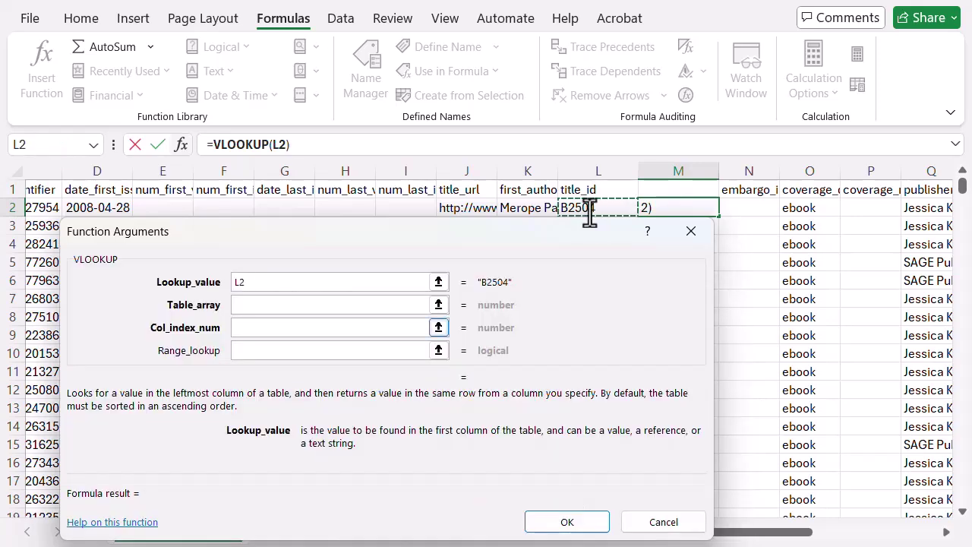
left_click(255, 303)
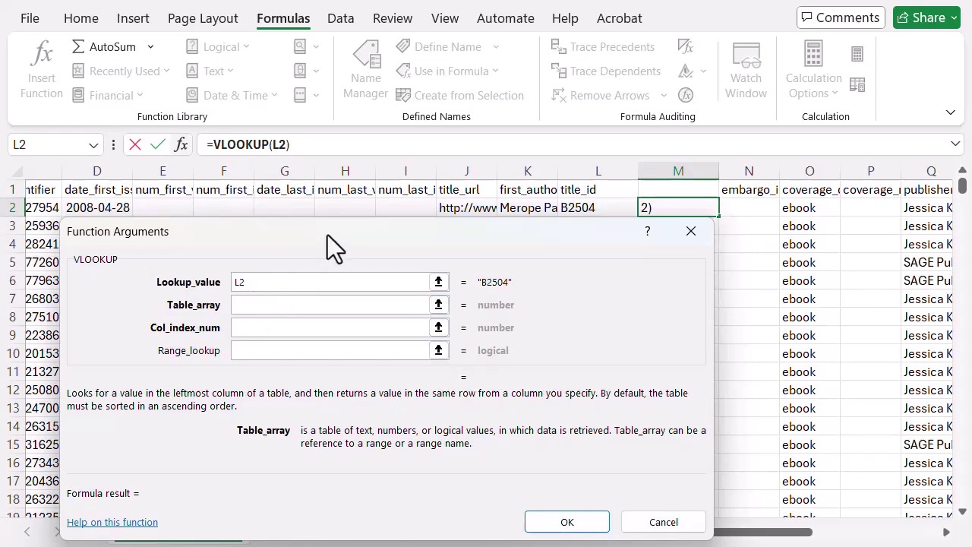
left_click_drag(327, 234, 300, 163)
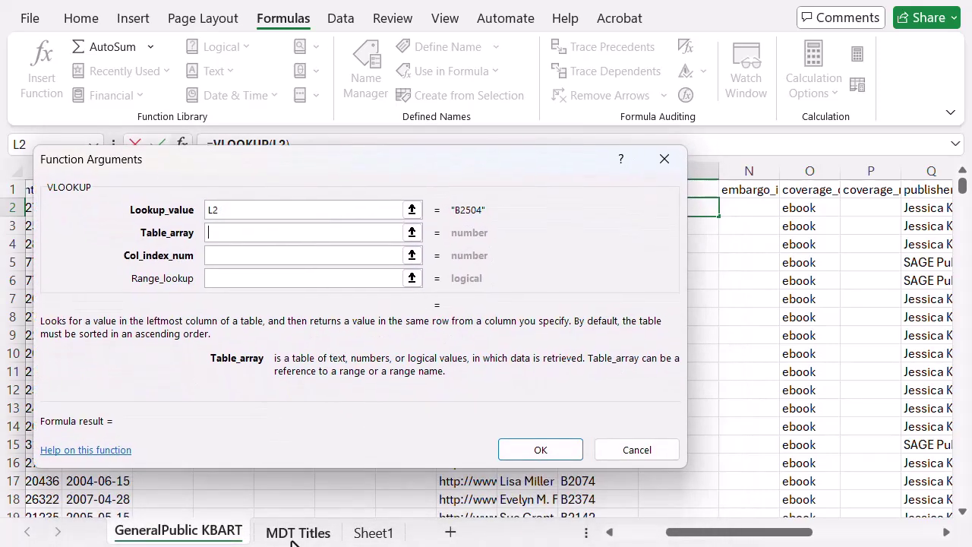
left_click(296, 533)
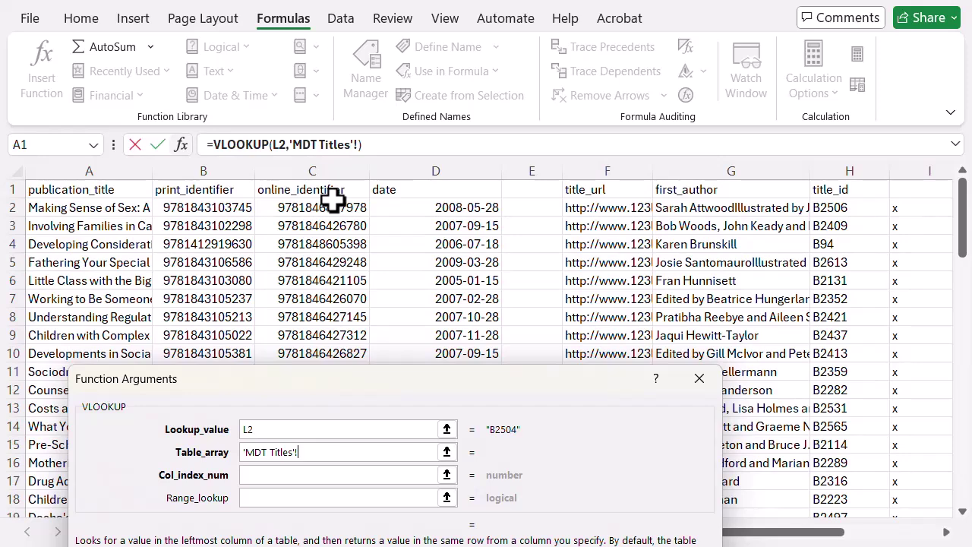
left_click_drag(825, 200, 901, 449)
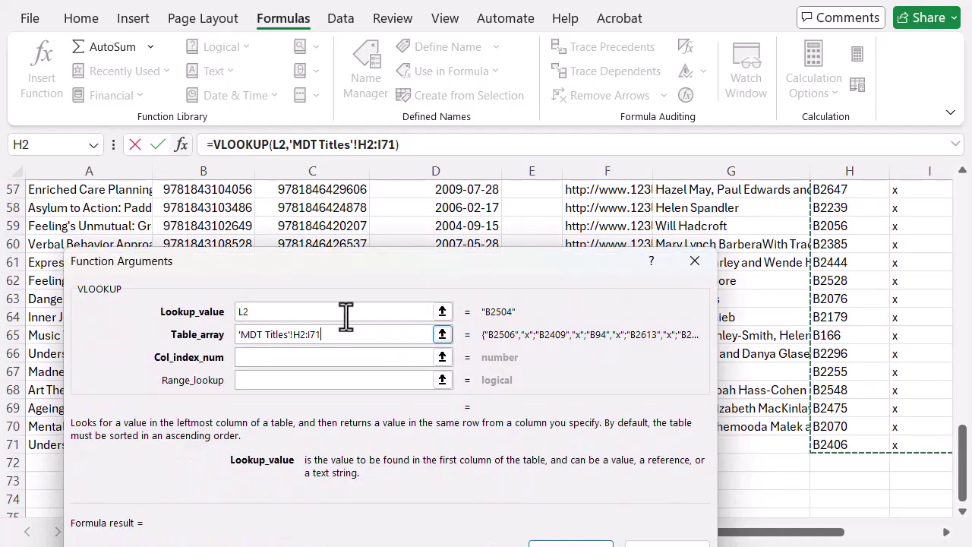
Set column index 2 and range lookup FALSE, then confirm the formula
left_click(242, 359)
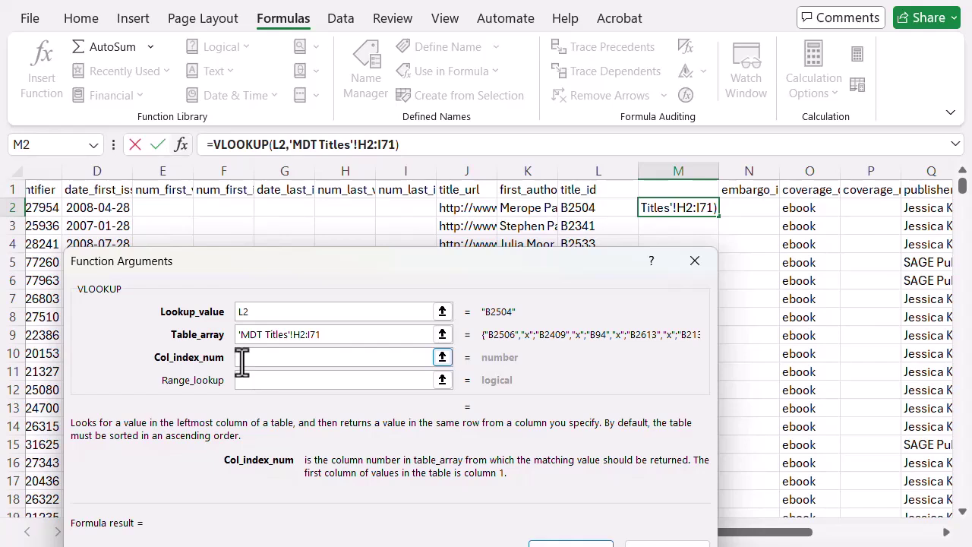
type("2")
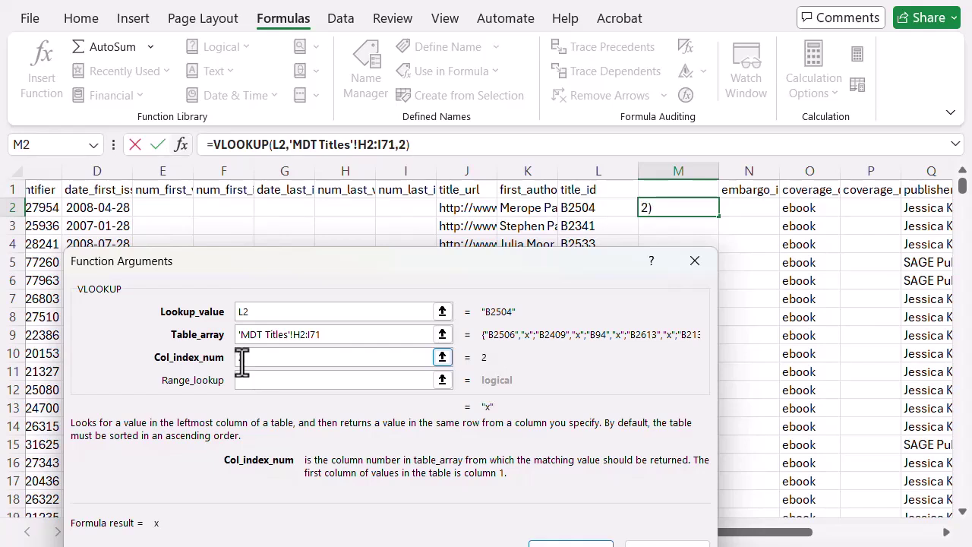
left_click(247, 380)
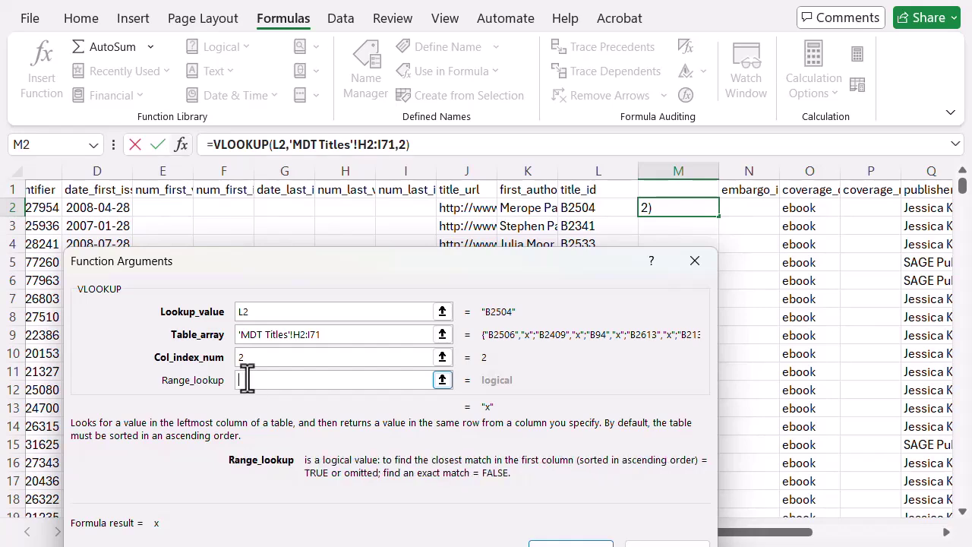
type("false")
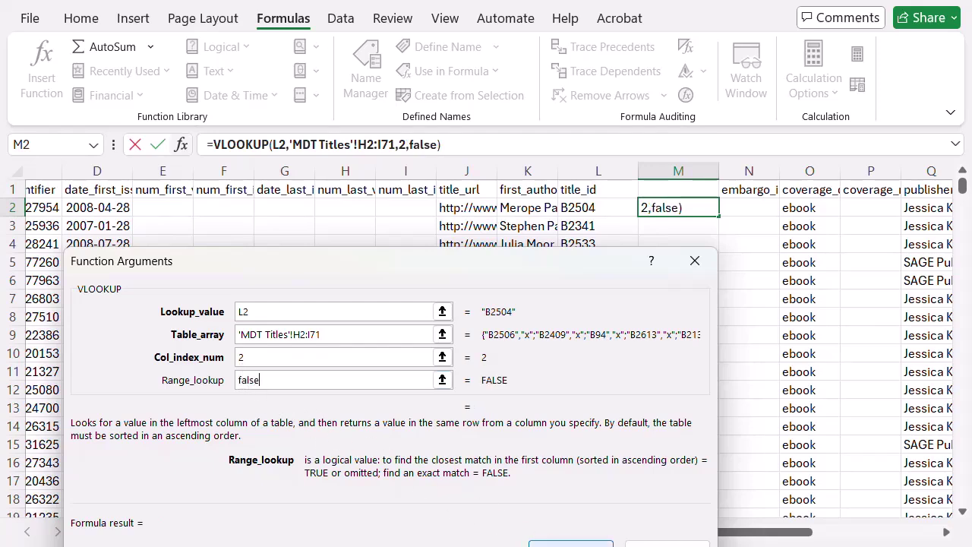
left_click(571, 544)
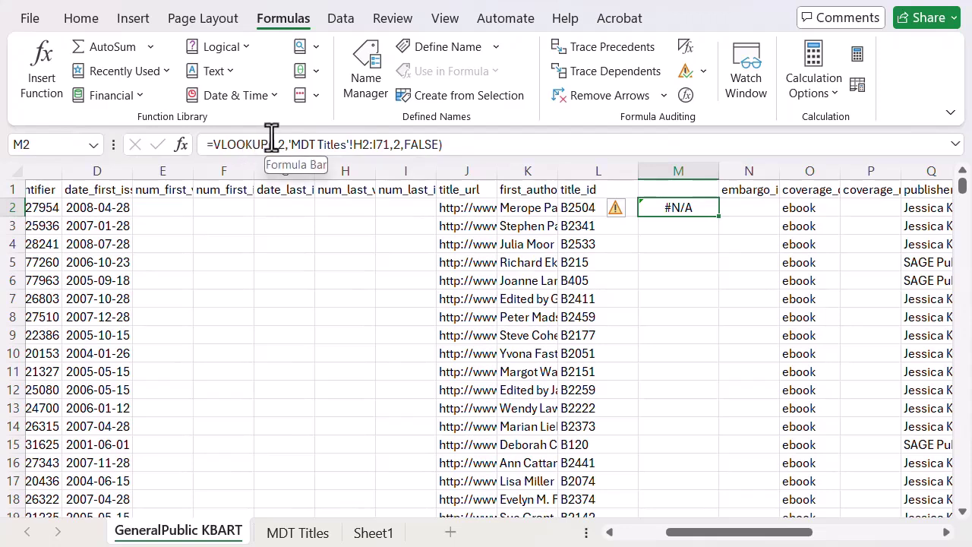
Change M2's lookup range to the absolute 'MDT Titles'!$H$2:$I$71
left_click(353, 144)
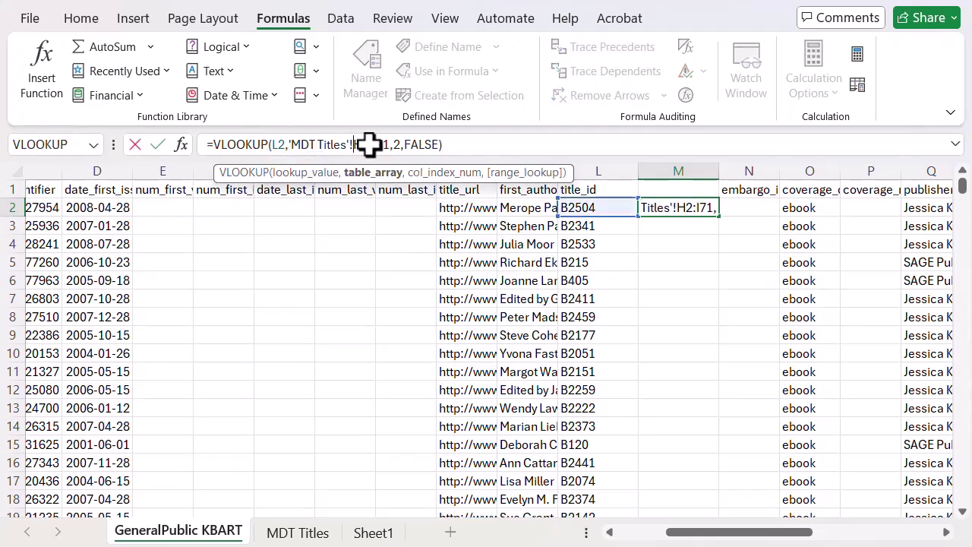
type("$H")
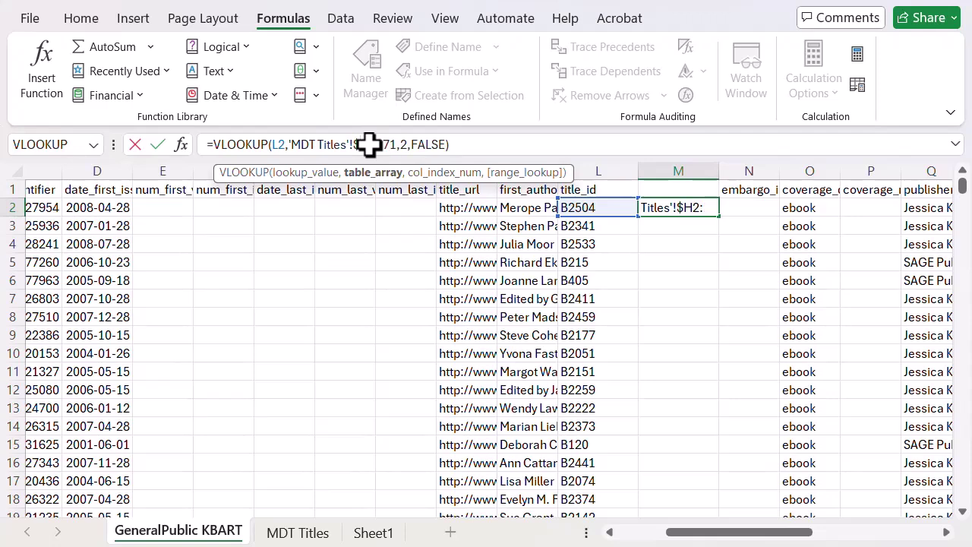
type("$")
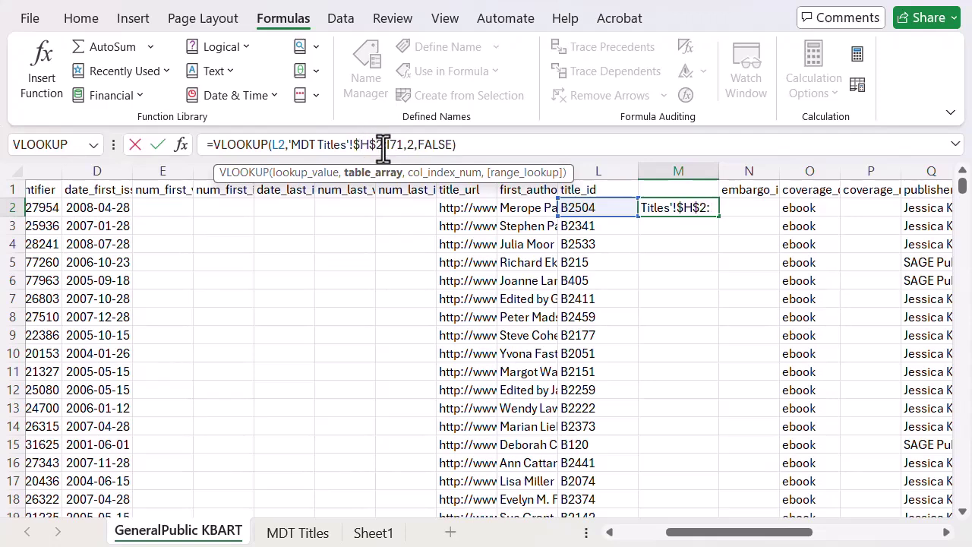
left_click(386, 144)
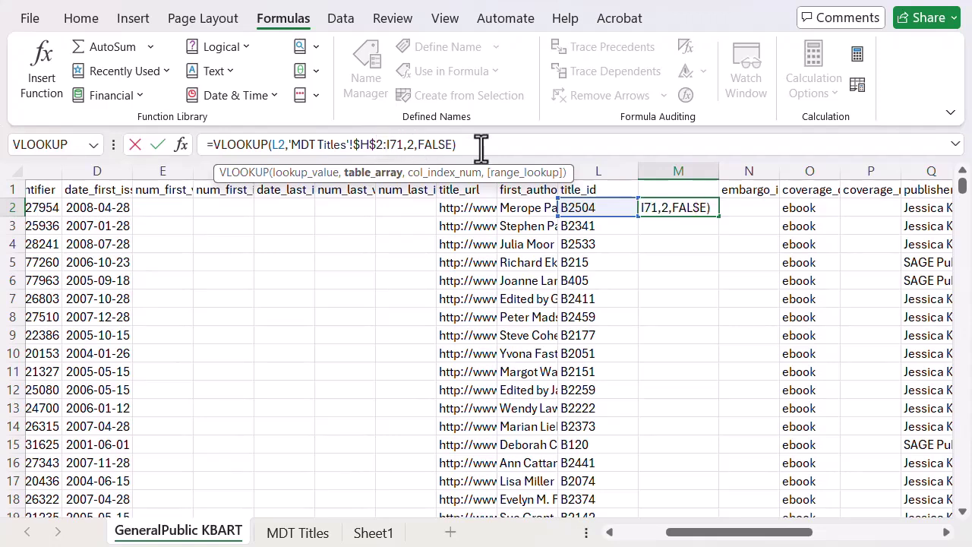
type("$")
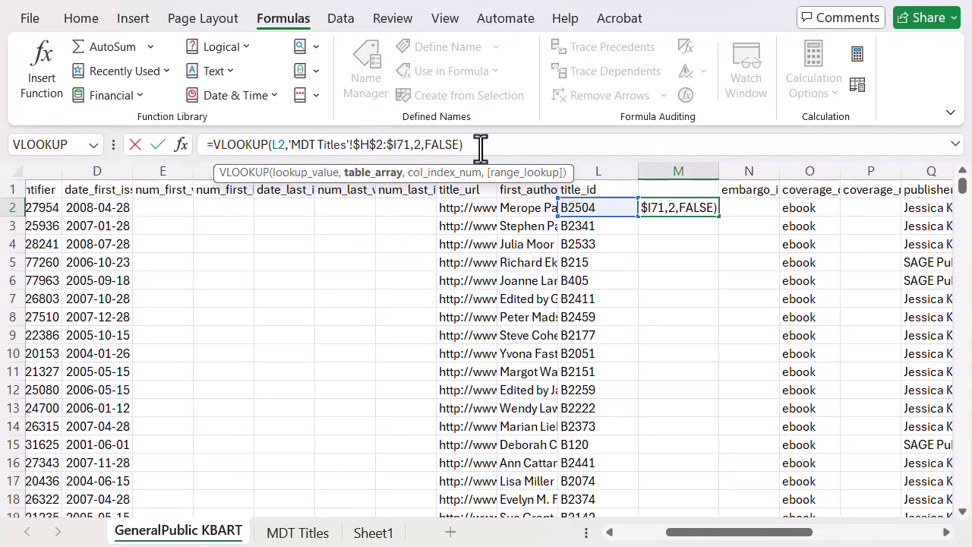
left_click(398, 145)
type("$")
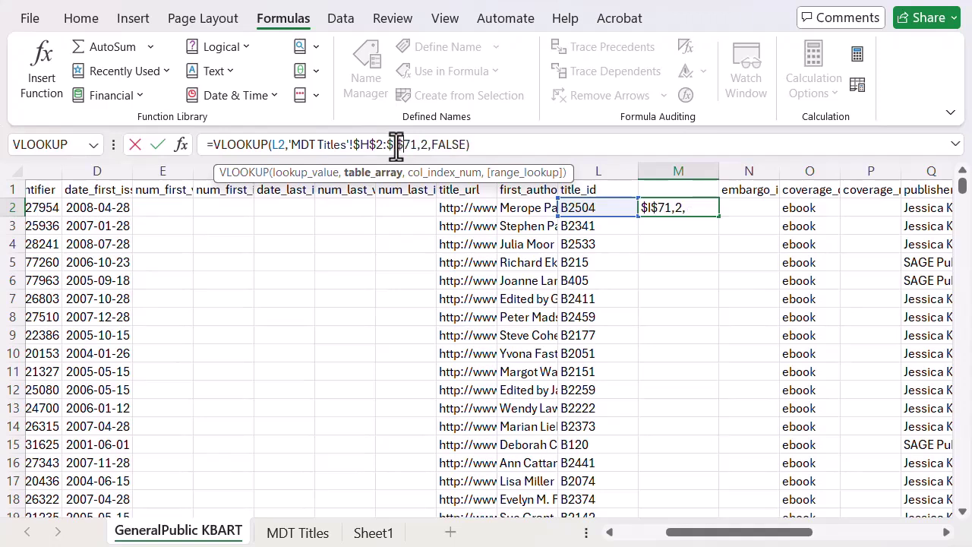
key("Return")
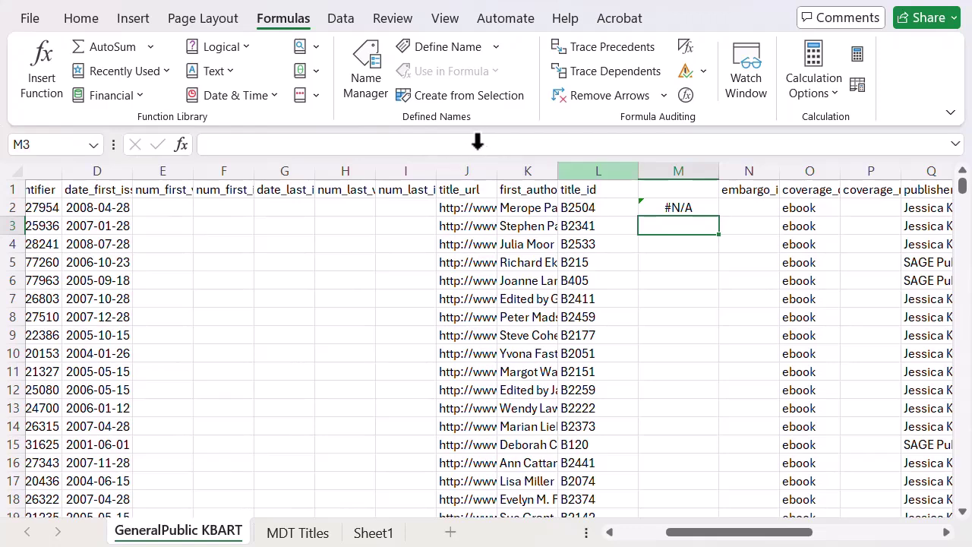
Fill M2's VLOOKUP formula down column M to row 750
left_click(708, 211)
mouse_move(718, 216)
left_mouse_down()
mouse_move(753, 521)
mouse_move(678, 482)
mouse_move(714, 505)
mouse_move(707, 456)
mouse_move(704, 473)
left_mouse_up()
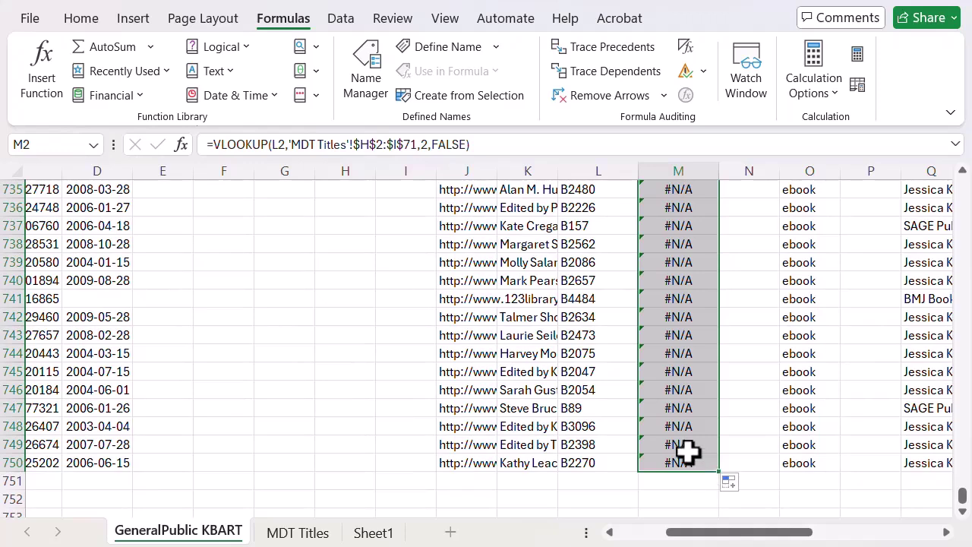
Sort the KBART data by Column M on cell values, A to Z
left_click(597, 389)
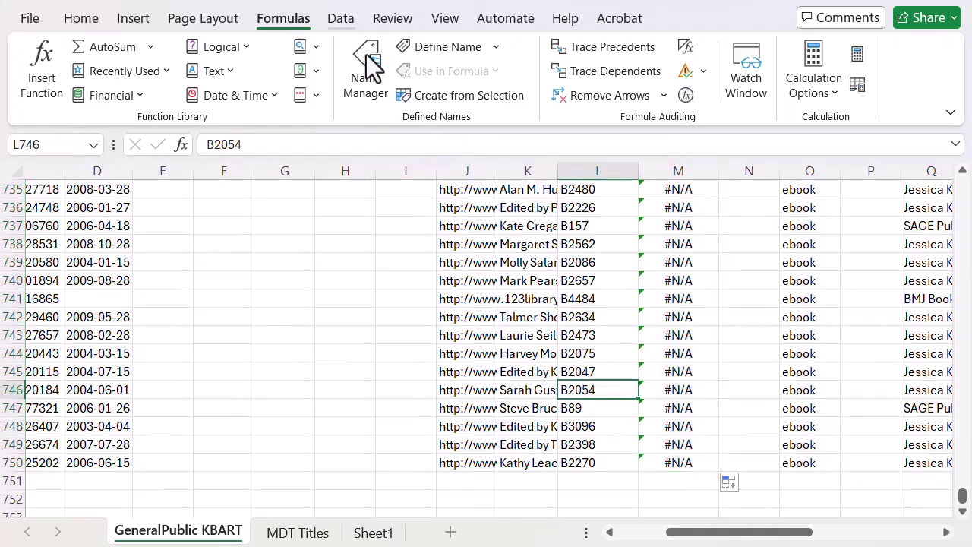
left_click(342, 23)
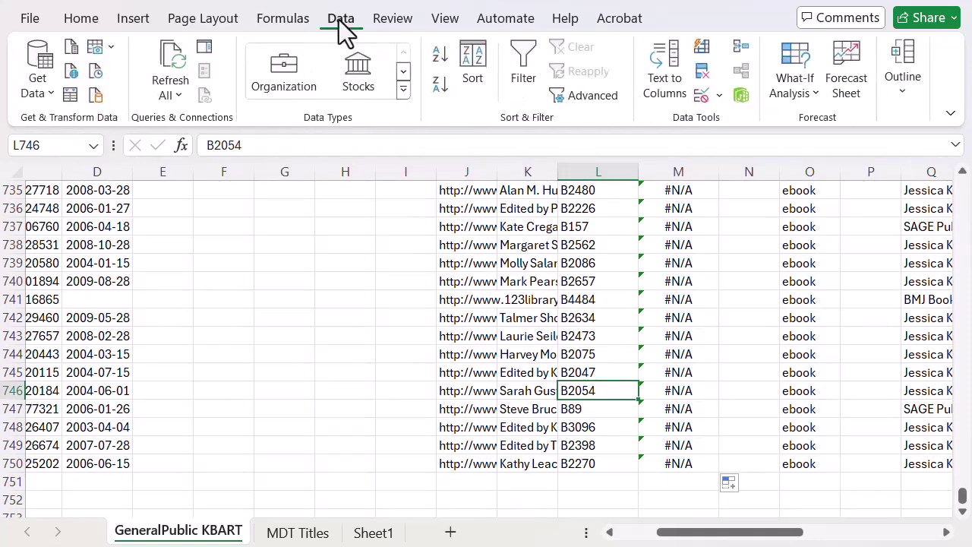
left_click(490, 85)
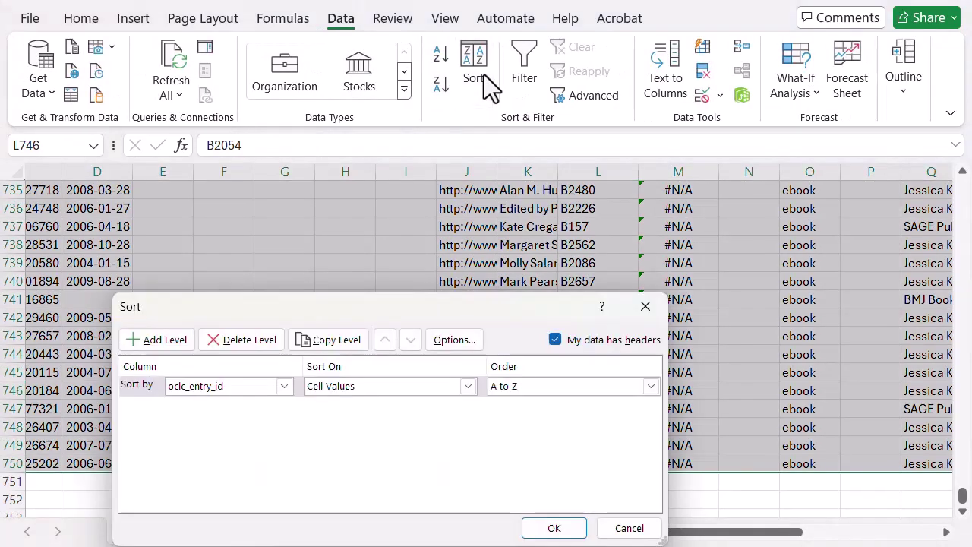
left_click_drag(428, 310, 469, 236)
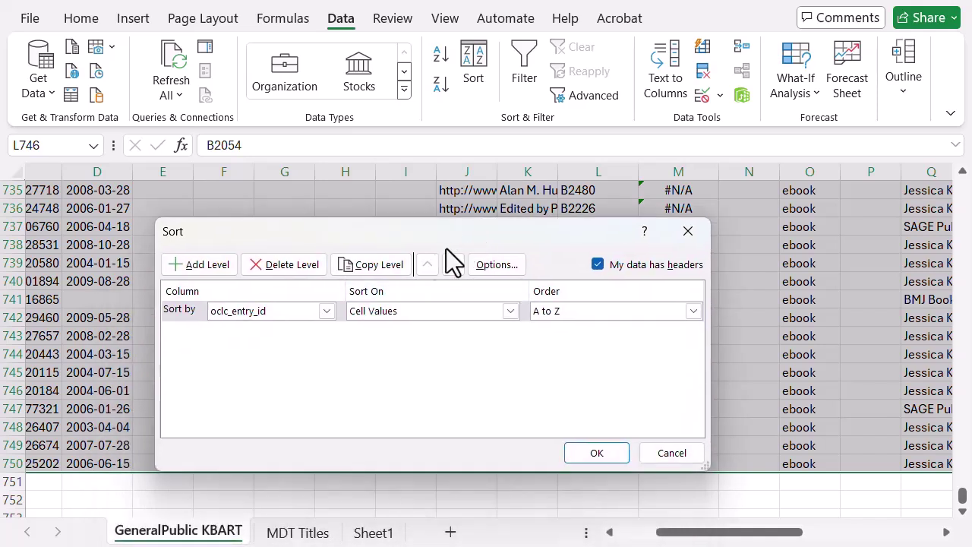
left_click(328, 314)
scroll(328, 314, "up", 3)
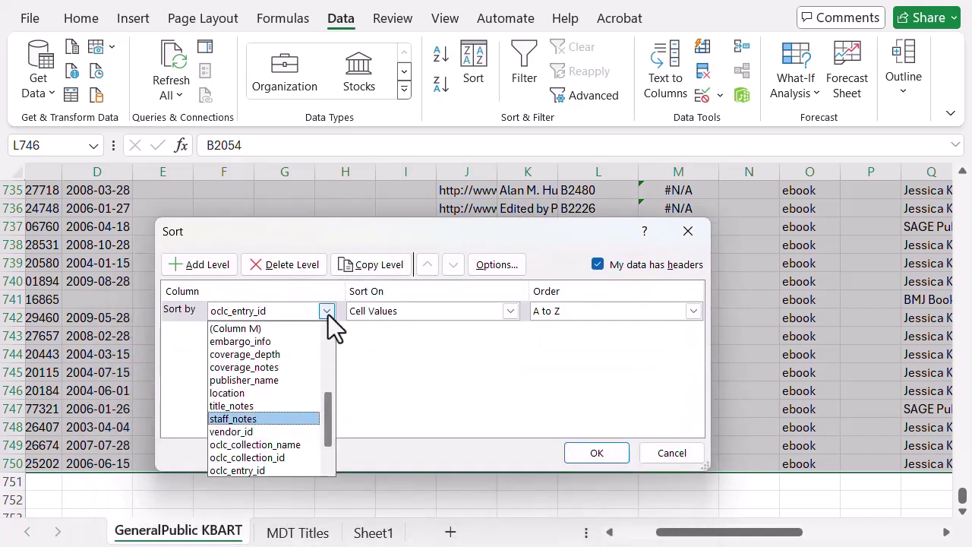
scroll(328, 314, "up", 2)
scroll(328, 315, "down", 4)
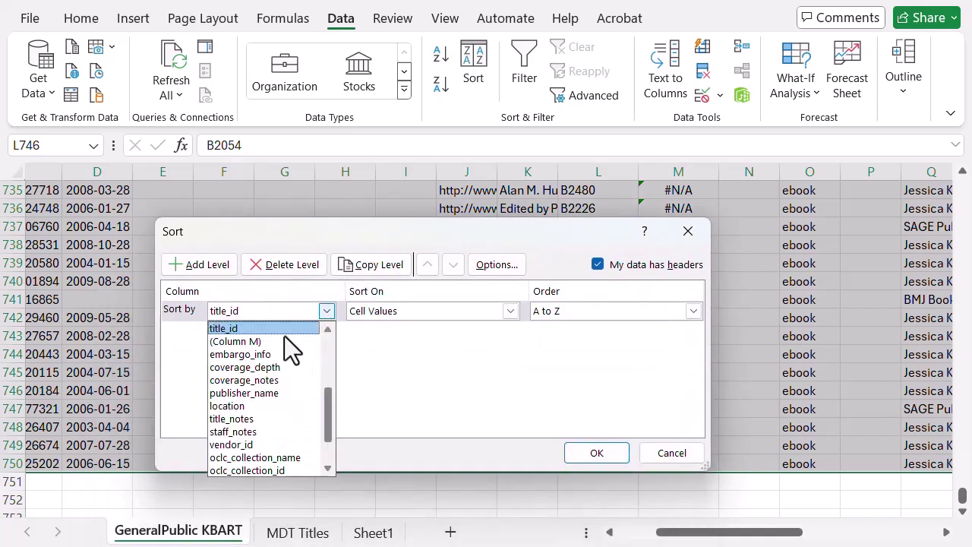
left_click(270, 343)
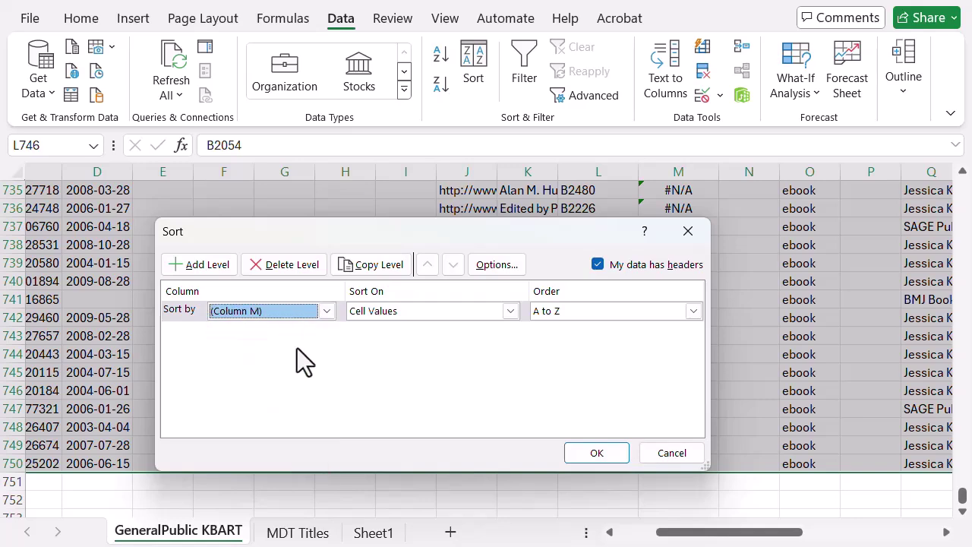
left_click(612, 452)
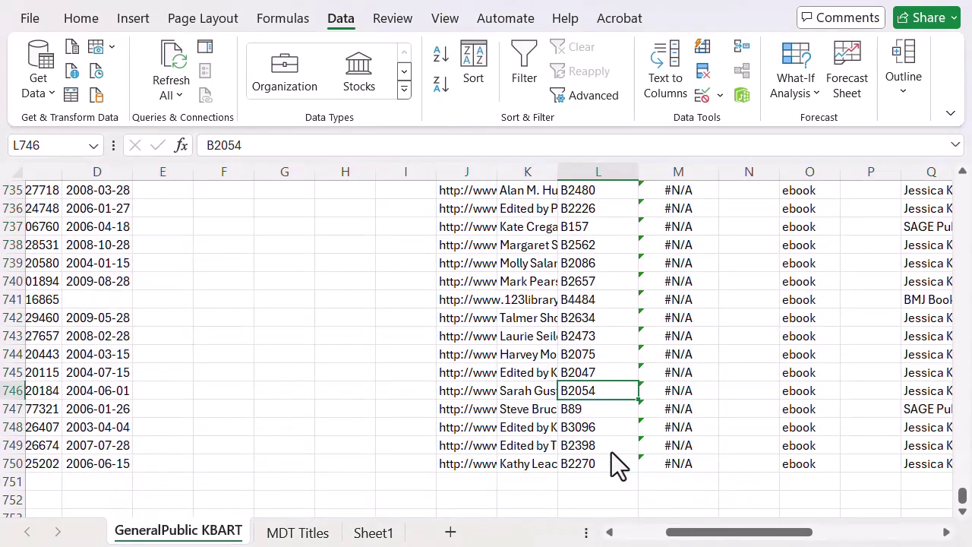
left_click_drag(961, 496, 963, 186)
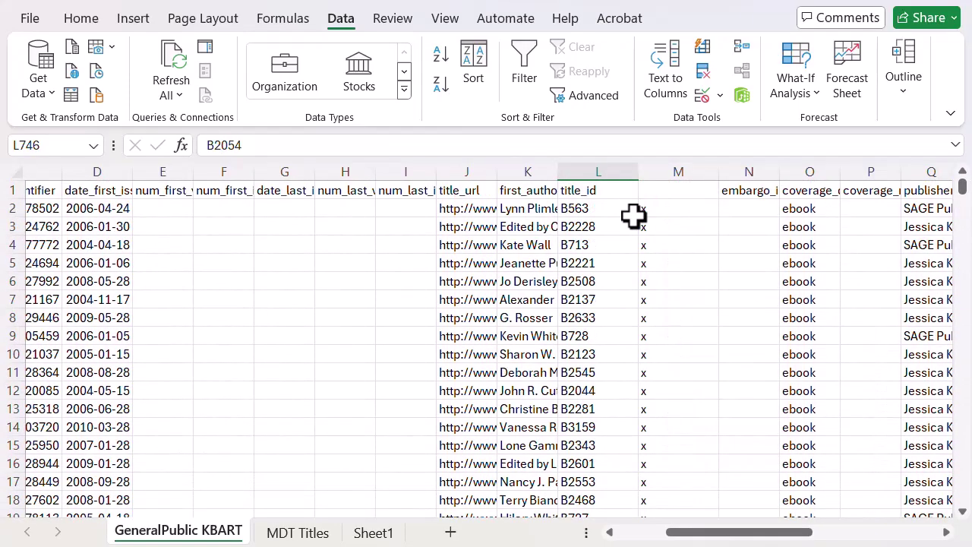
left_click(645, 211)
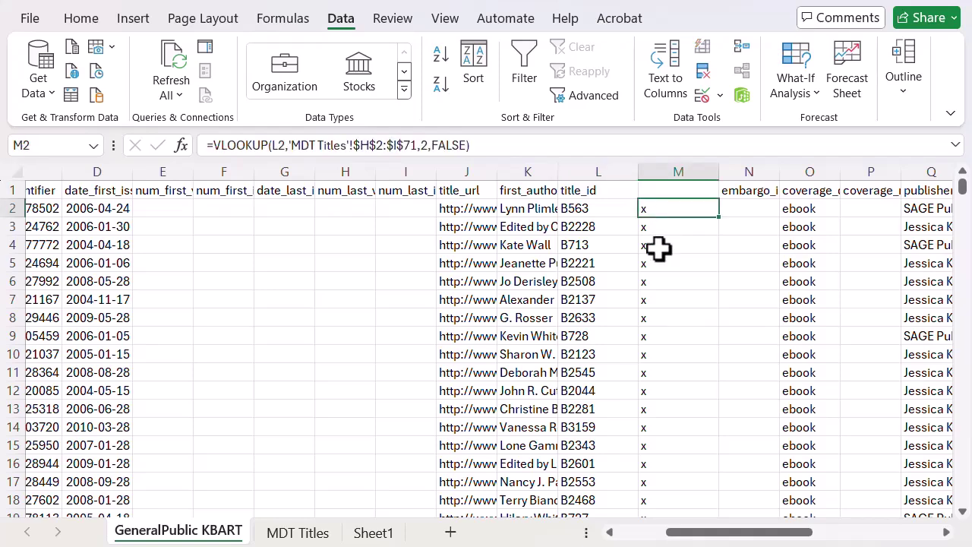
left_click(656, 247)
left_click(668, 336)
left_click(672, 372)
left_click(672, 427)
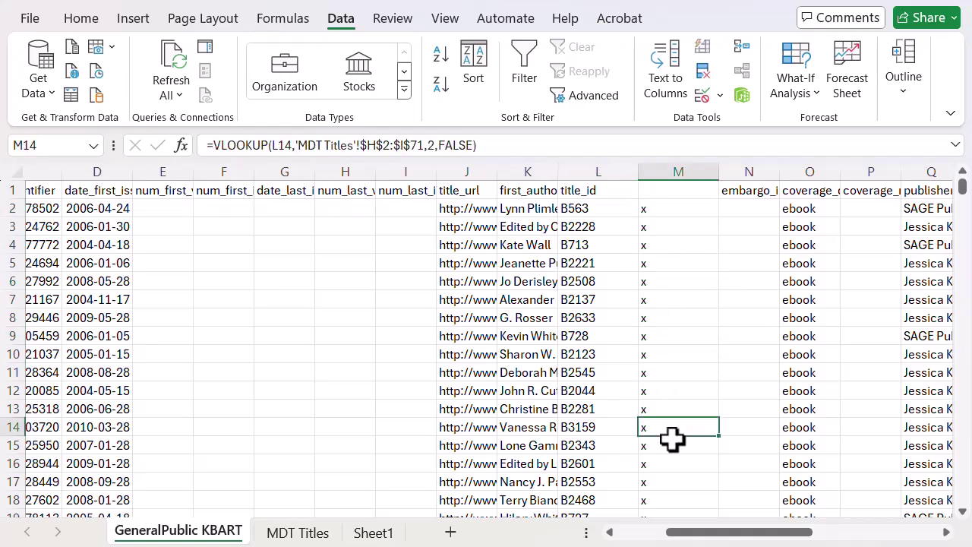
scroll(672, 438, "down", 4)
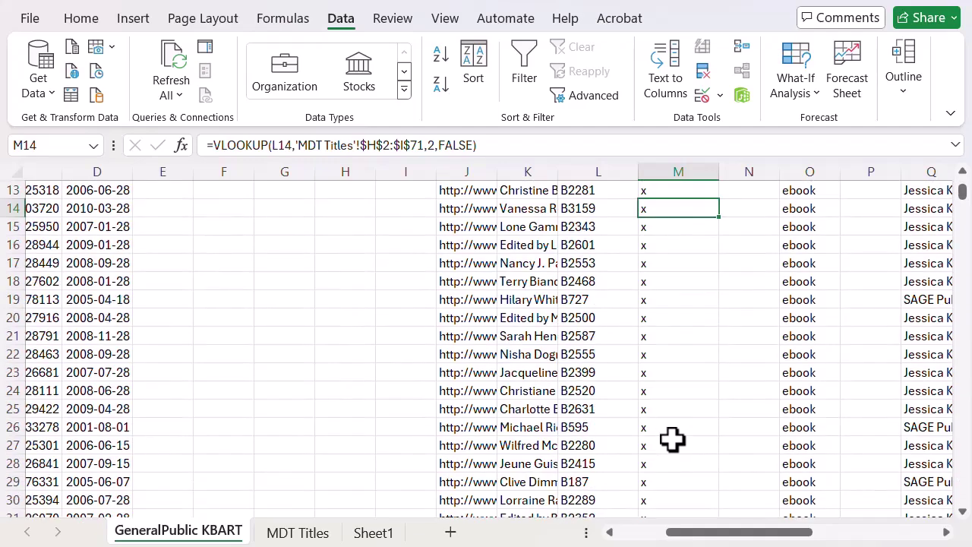
scroll(672, 438, "down", 10)
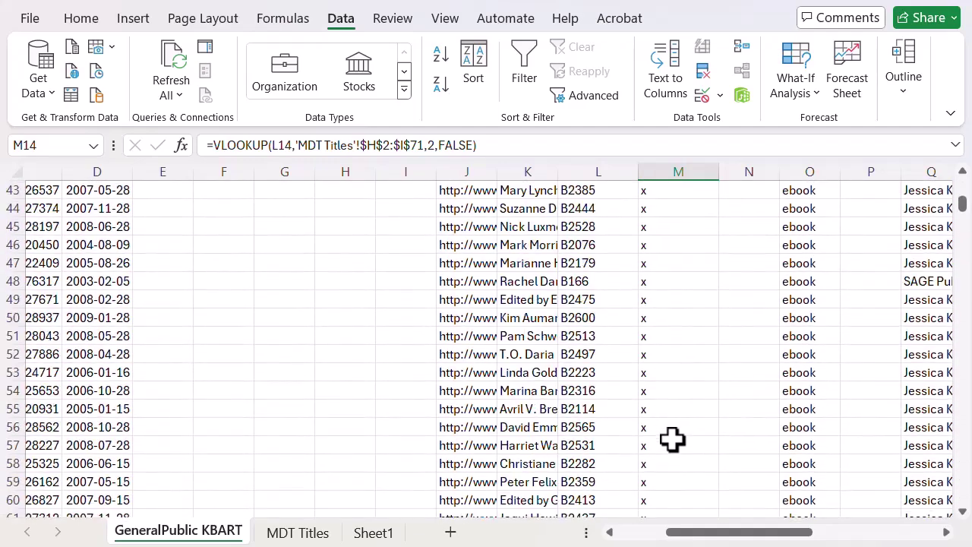
scroll(672, 438, "down", 5)
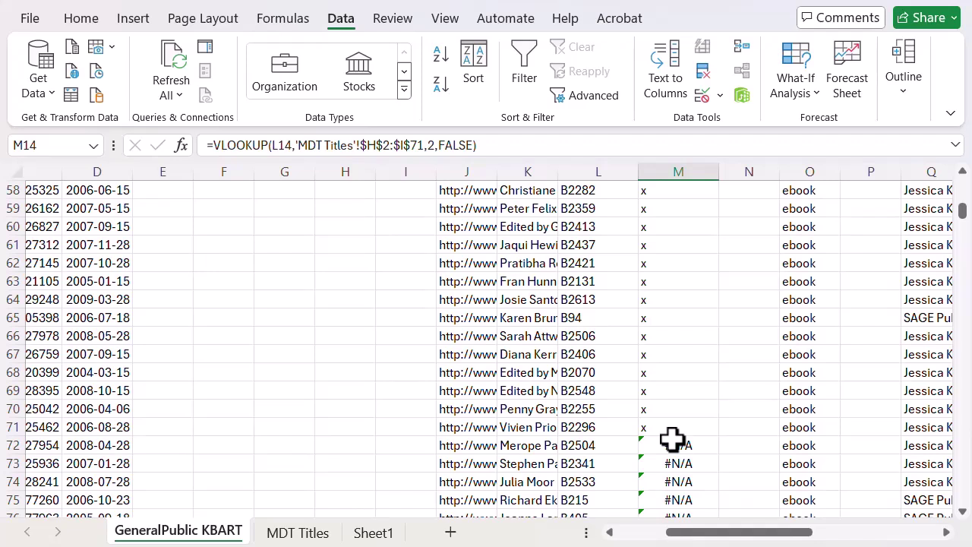
Remove the unmatched #N/A rows 72 through 750 and return to the top of the sheet
left_click_drag(12, 445, 72, 440)
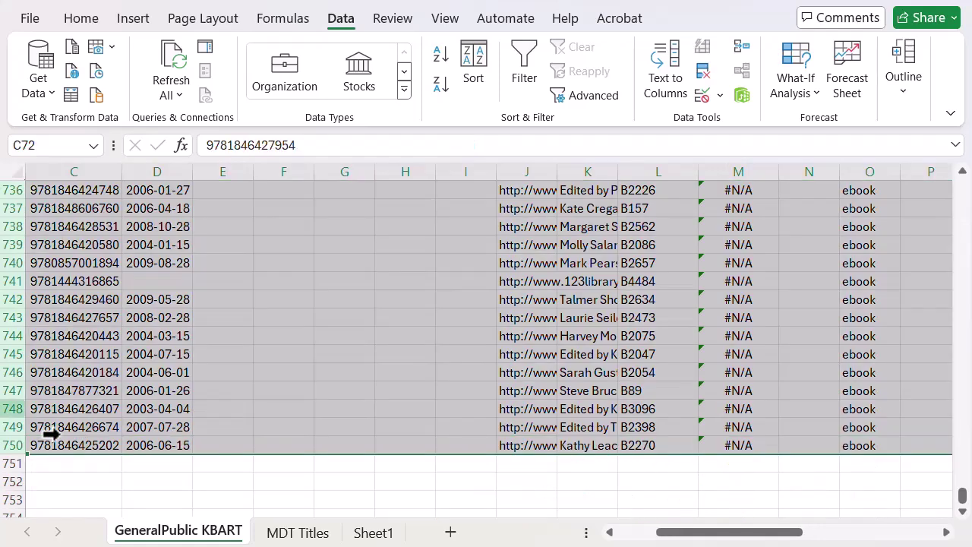
right_click(11, 409)
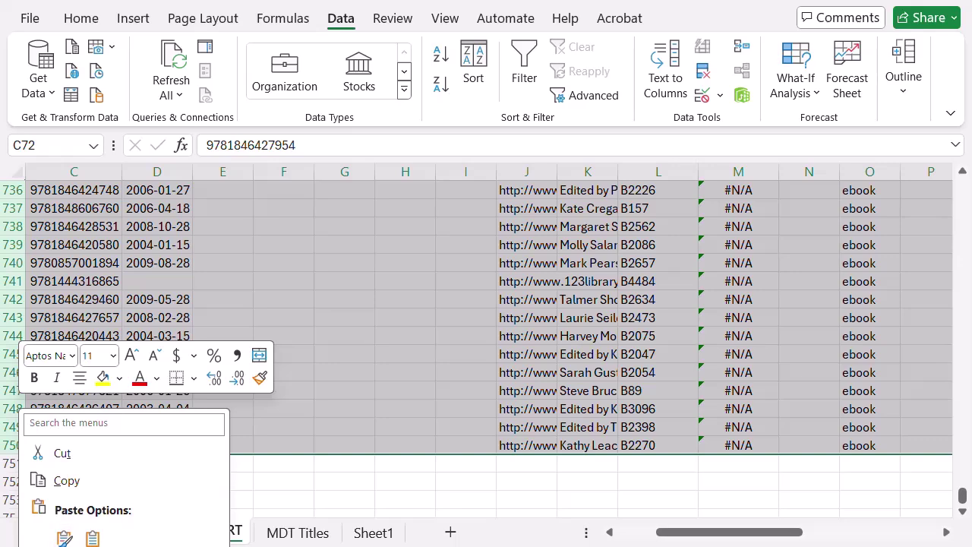
key("Escape")
scroll(102, 536, "up", 20)
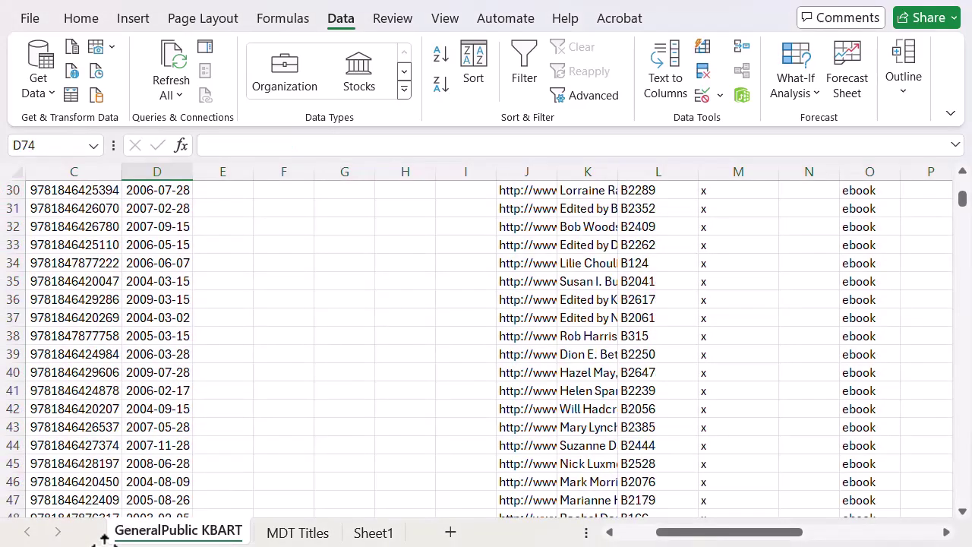
scroll(103, 537, "up", 3)
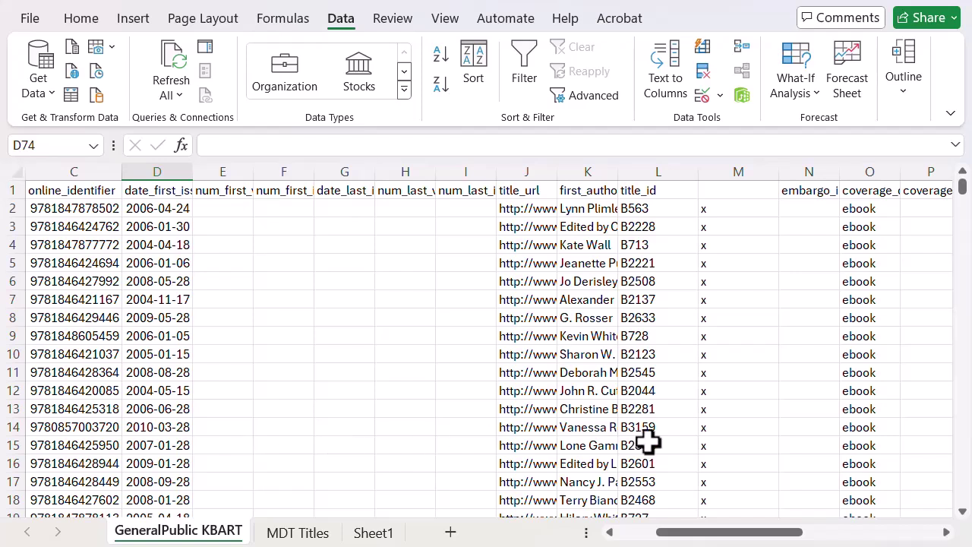
Delete the helper lookup column M from the GeneralPublic KBART sheet
left_click(732, 171)
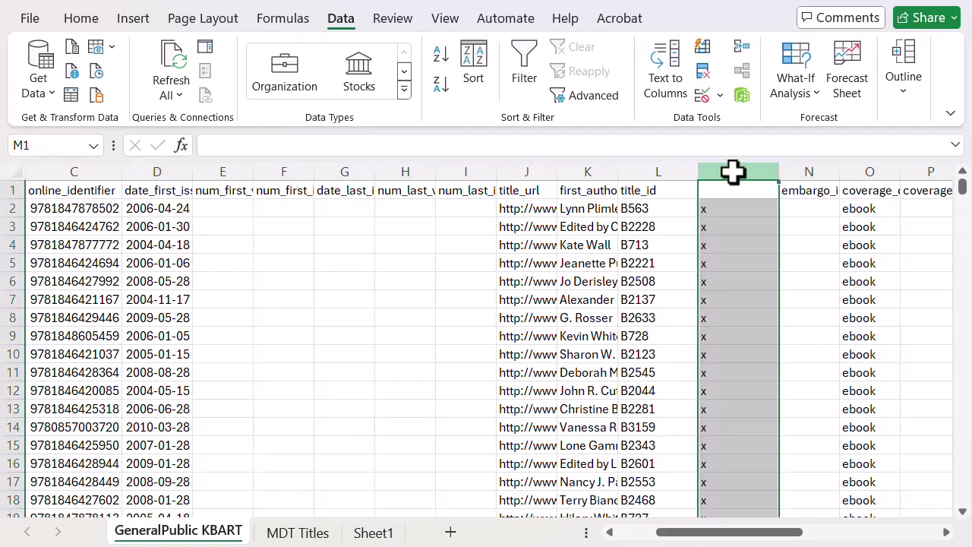
right_click(732, 171)
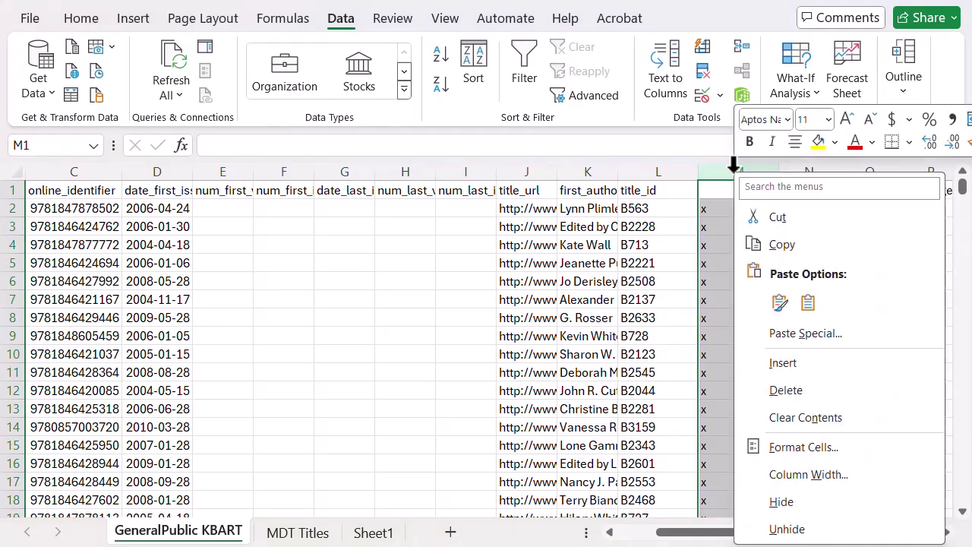
left_click(787, 391)
left_click(727, 354)
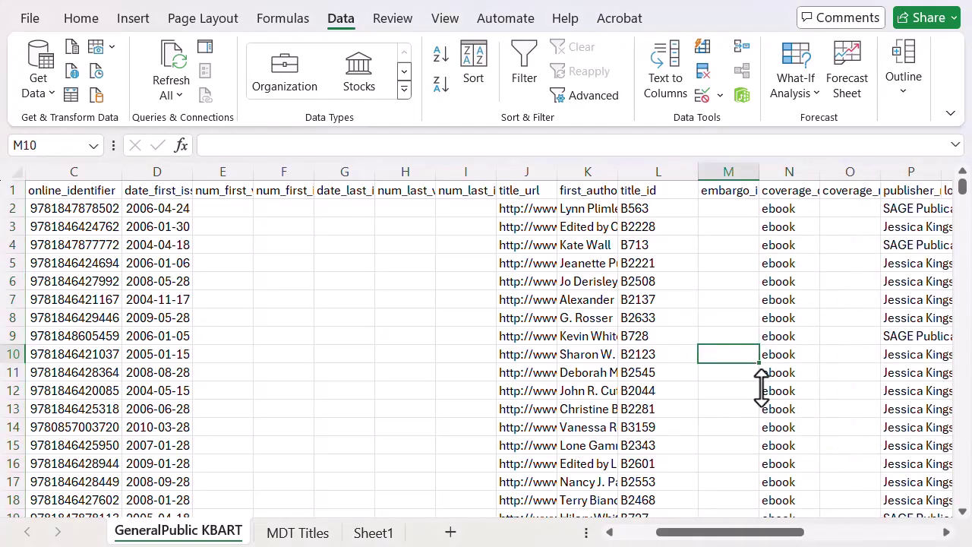
Permanently delete the MDT Titles sheet from the workbook
left_click(297, 532)
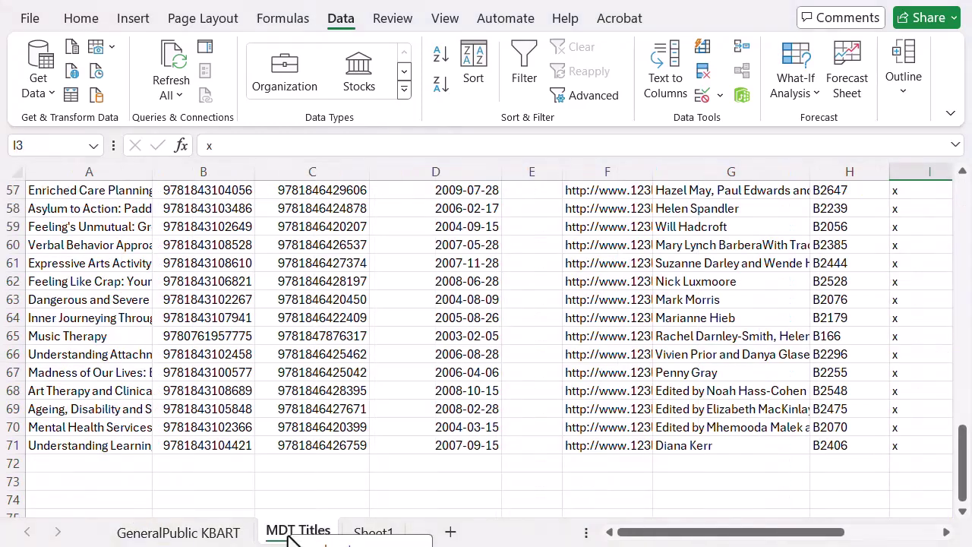
key("alt+e")
key("l")
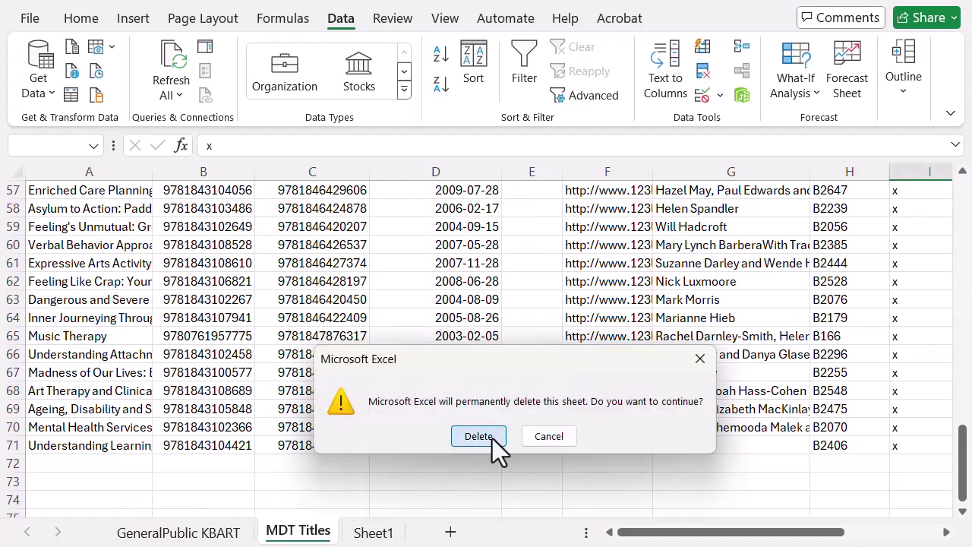
left_click(478, 436)
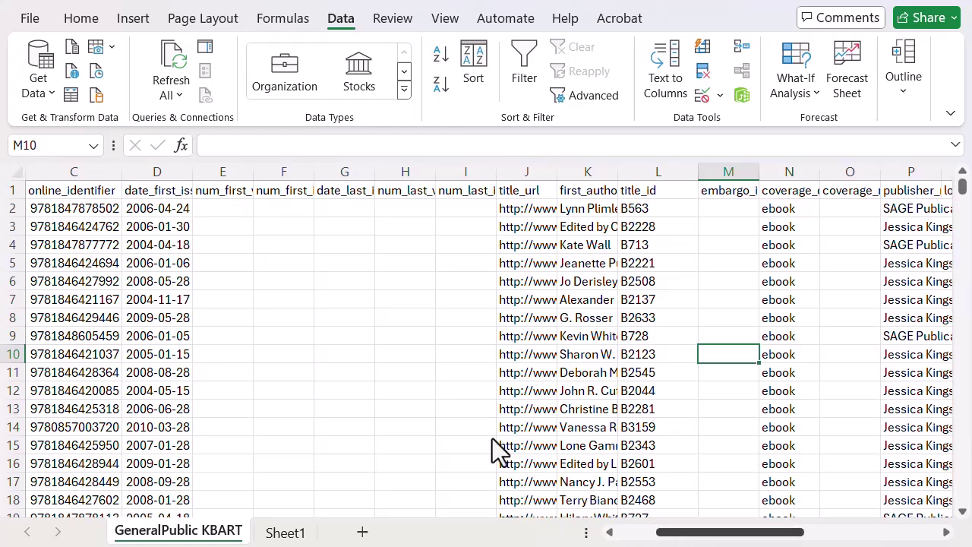
scroll(492, 438, "left", 2)
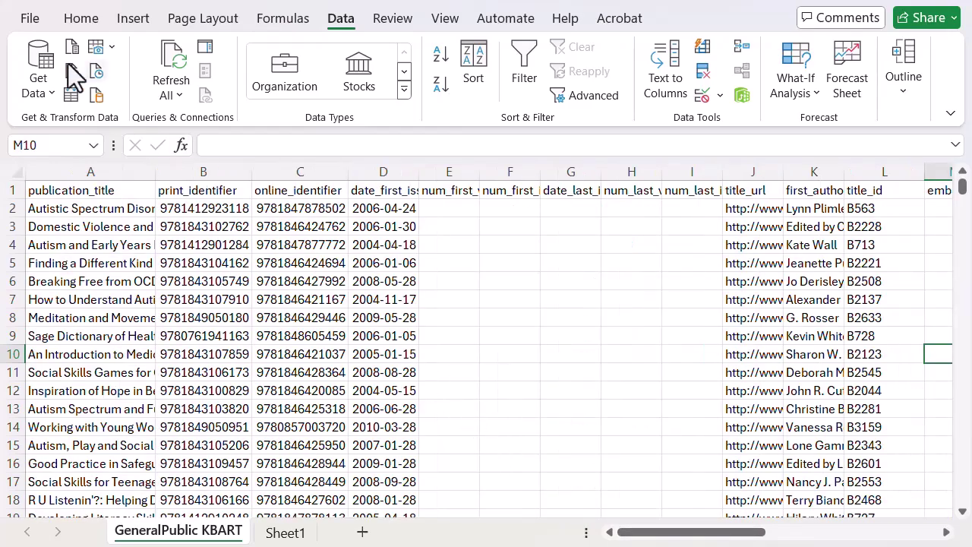
Save a copy as 2024_KBART_VLOOKUP-20082024 in Text (Tab delimited) format on This PC
left_click(27, 20)
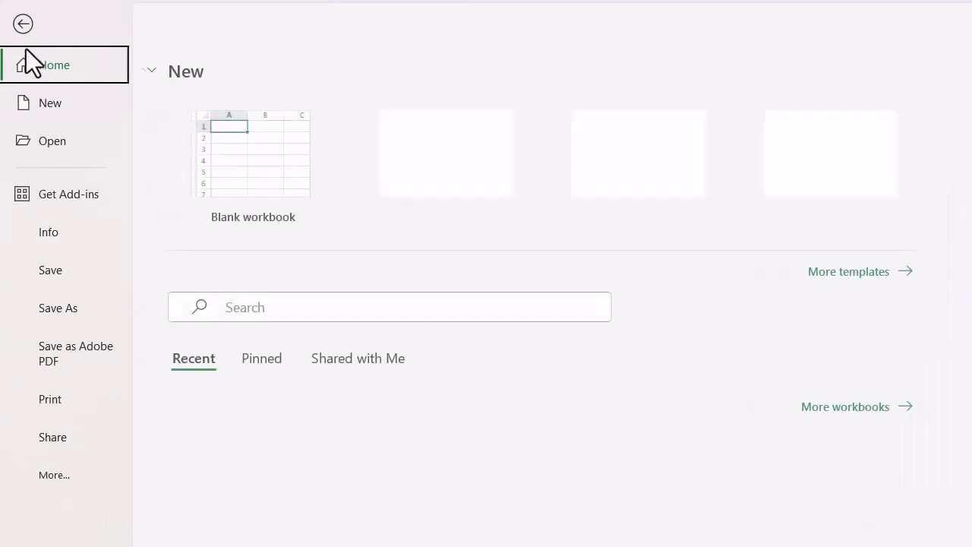
left_click(59, 317)
left_click(265, 317)
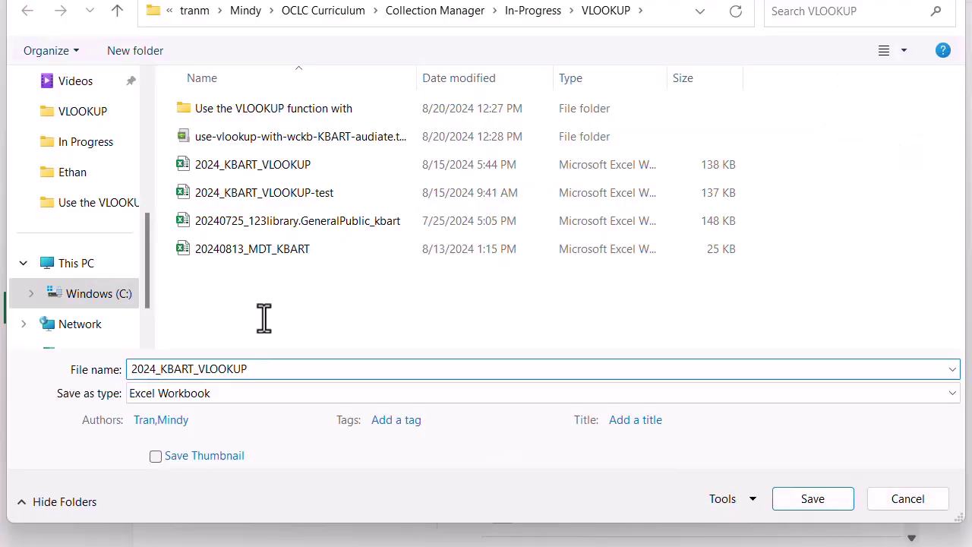
type("-20082024")
left_click(422, 394)
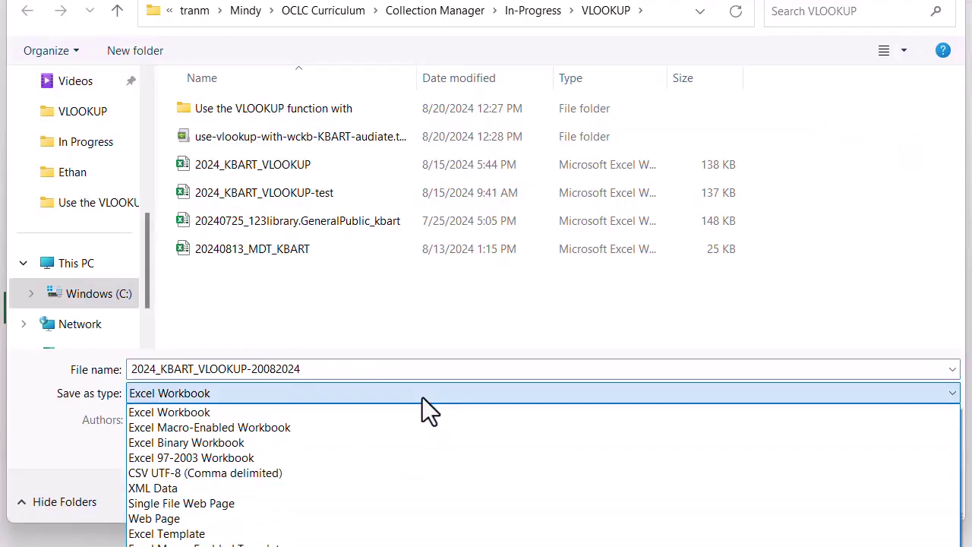
scroll(464, 410, "down", 5)
left_click(464, 410)
left_click(815, 473)
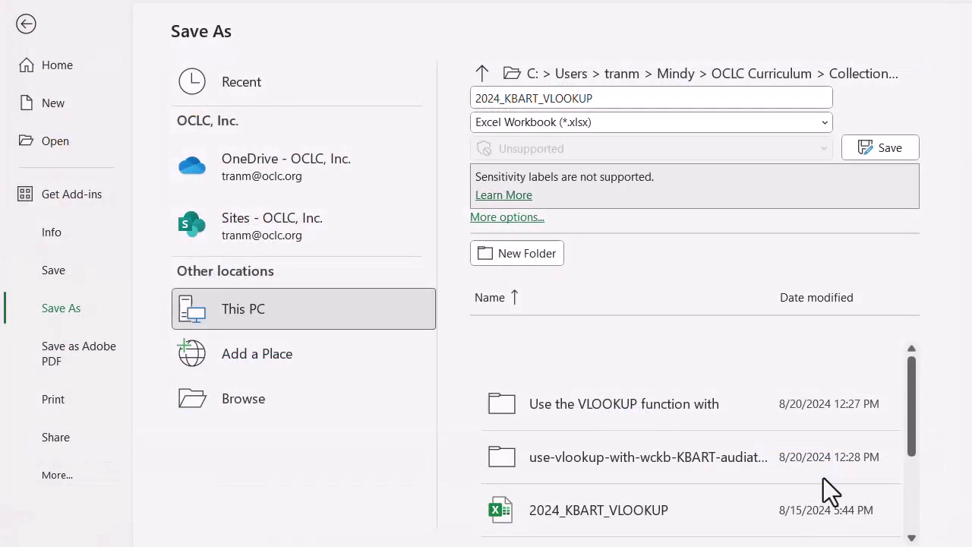